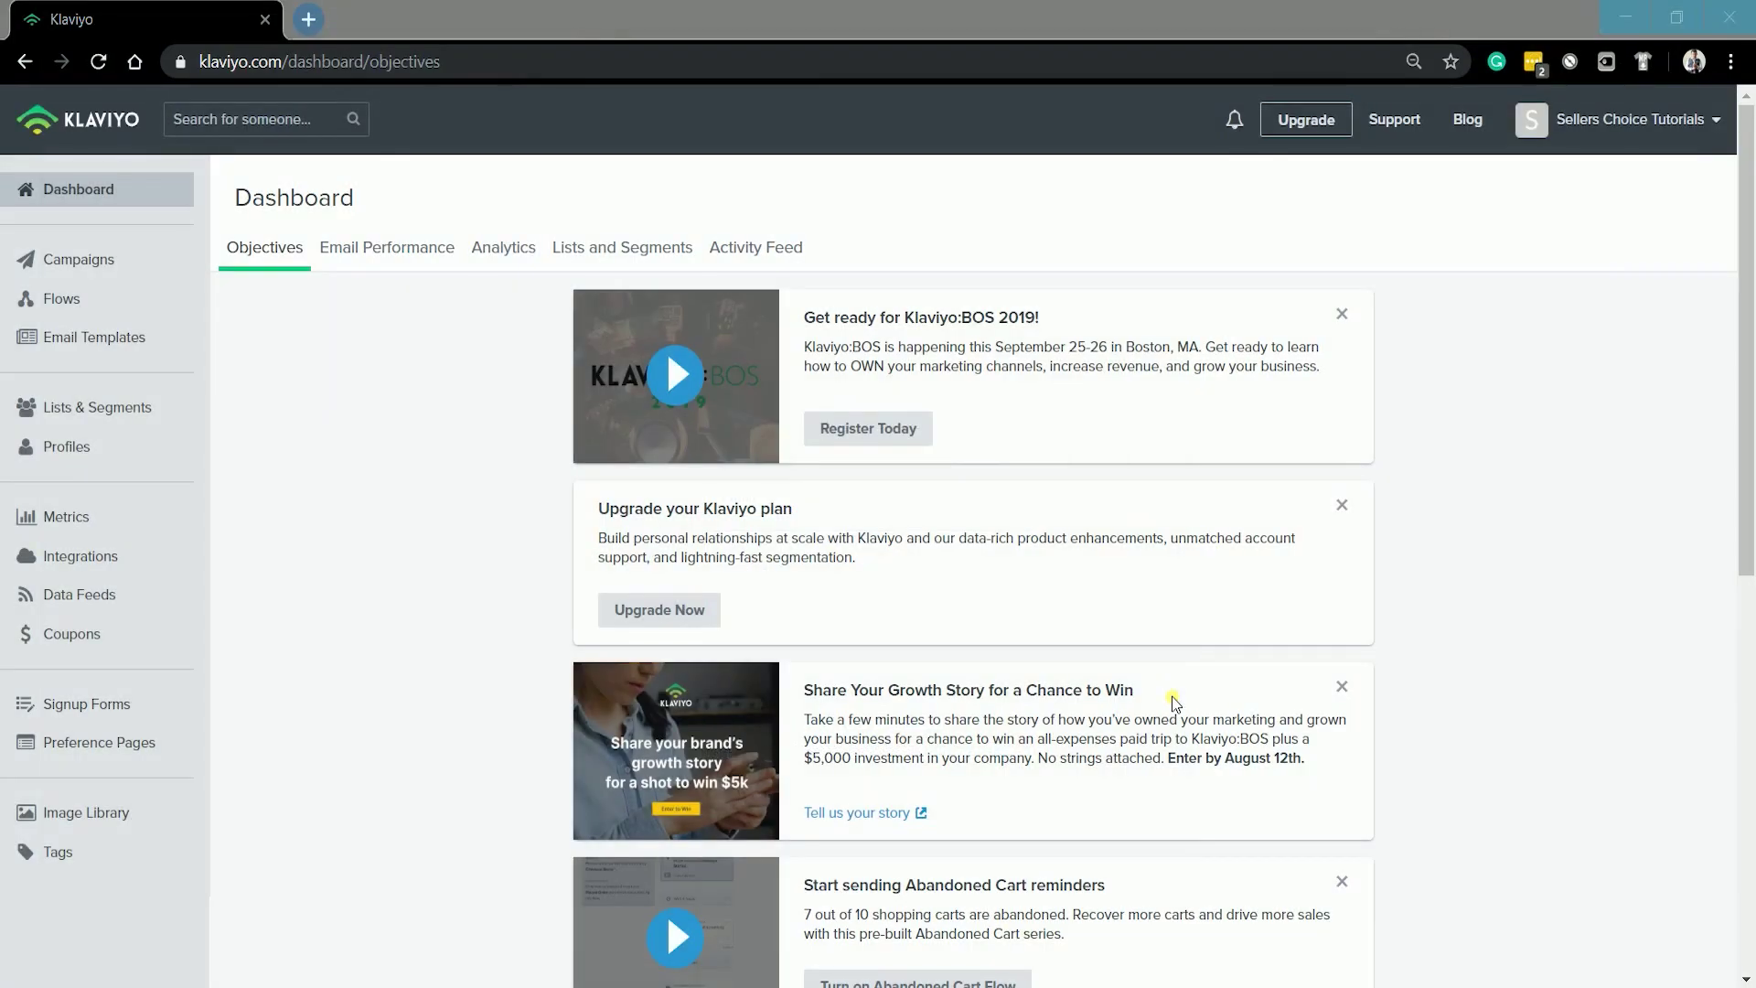
- From the Lists & Segments overview, start creating a new list or segment
click(1455, 777)
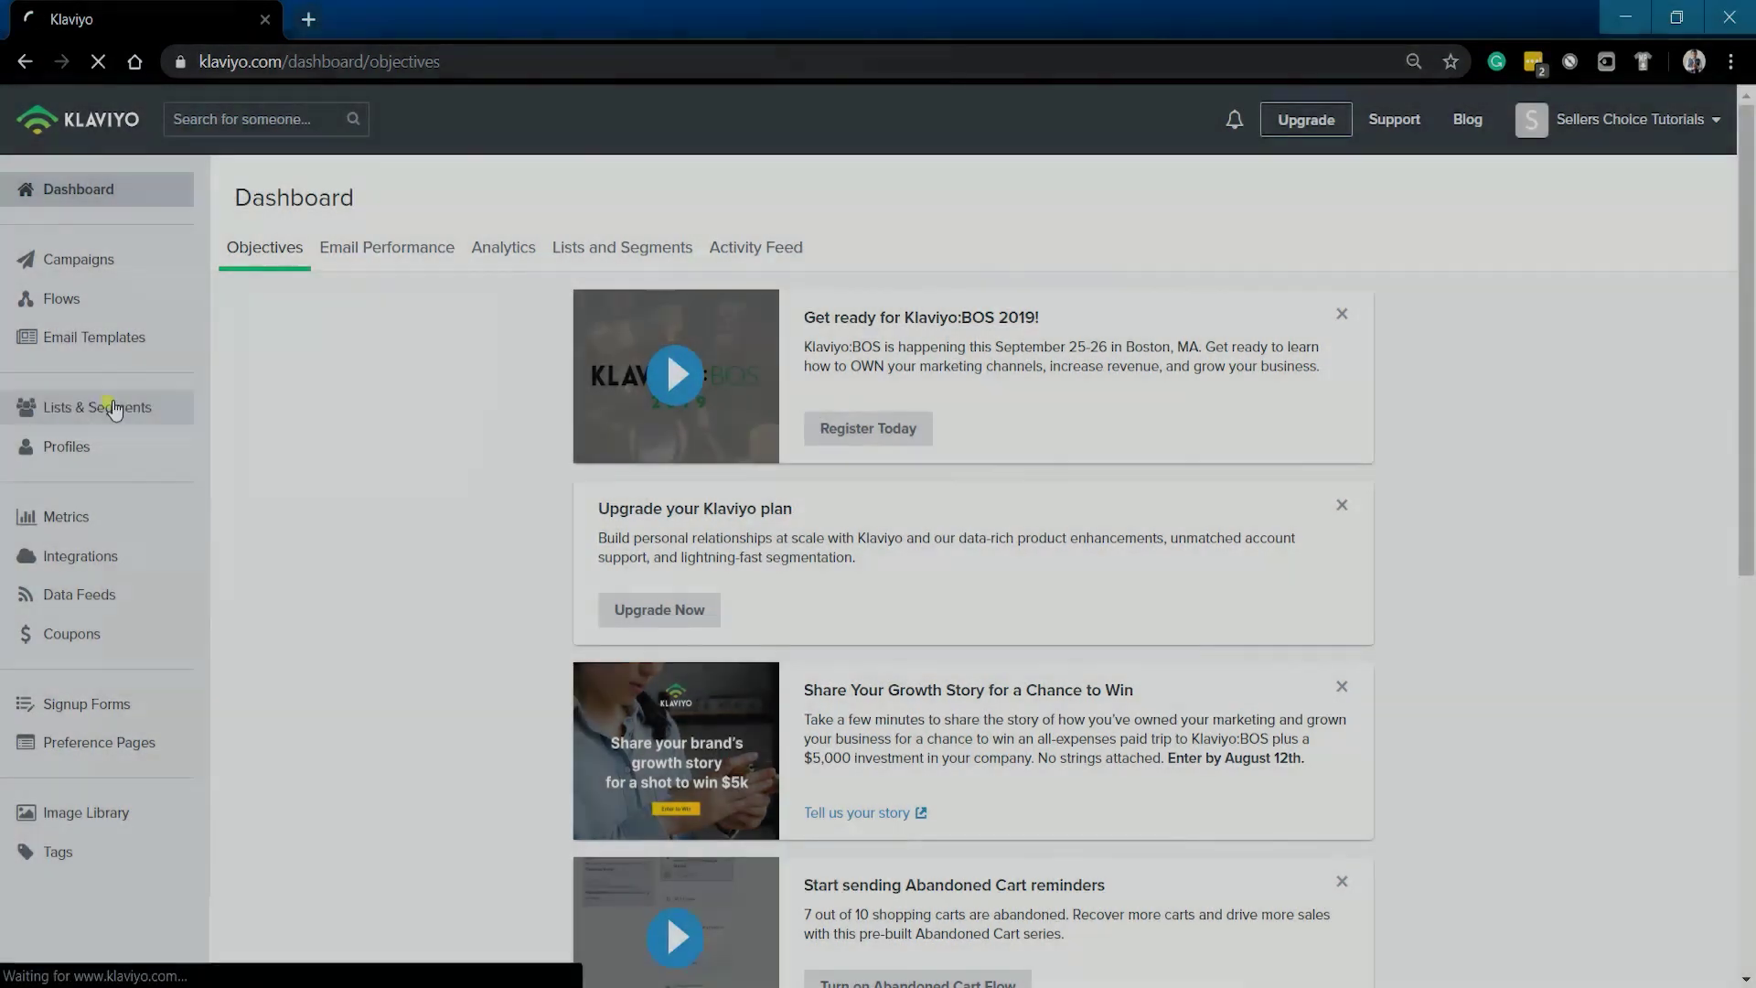
click(149, 408)
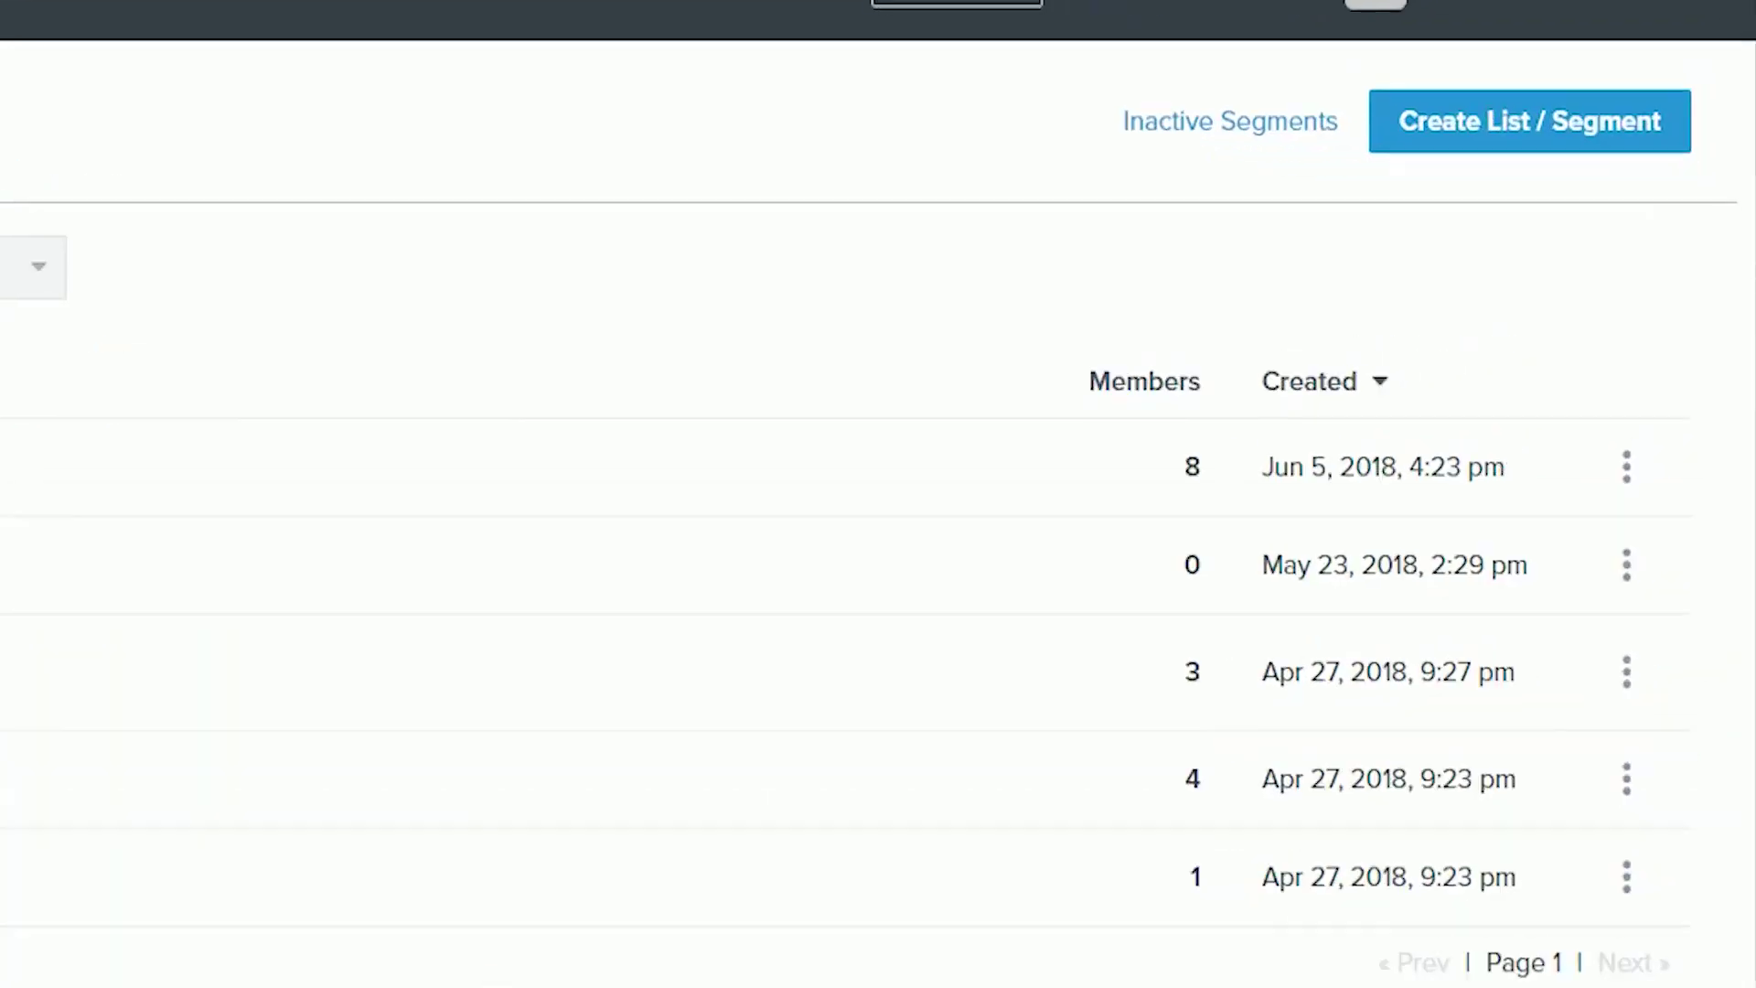
click(1526, 114)
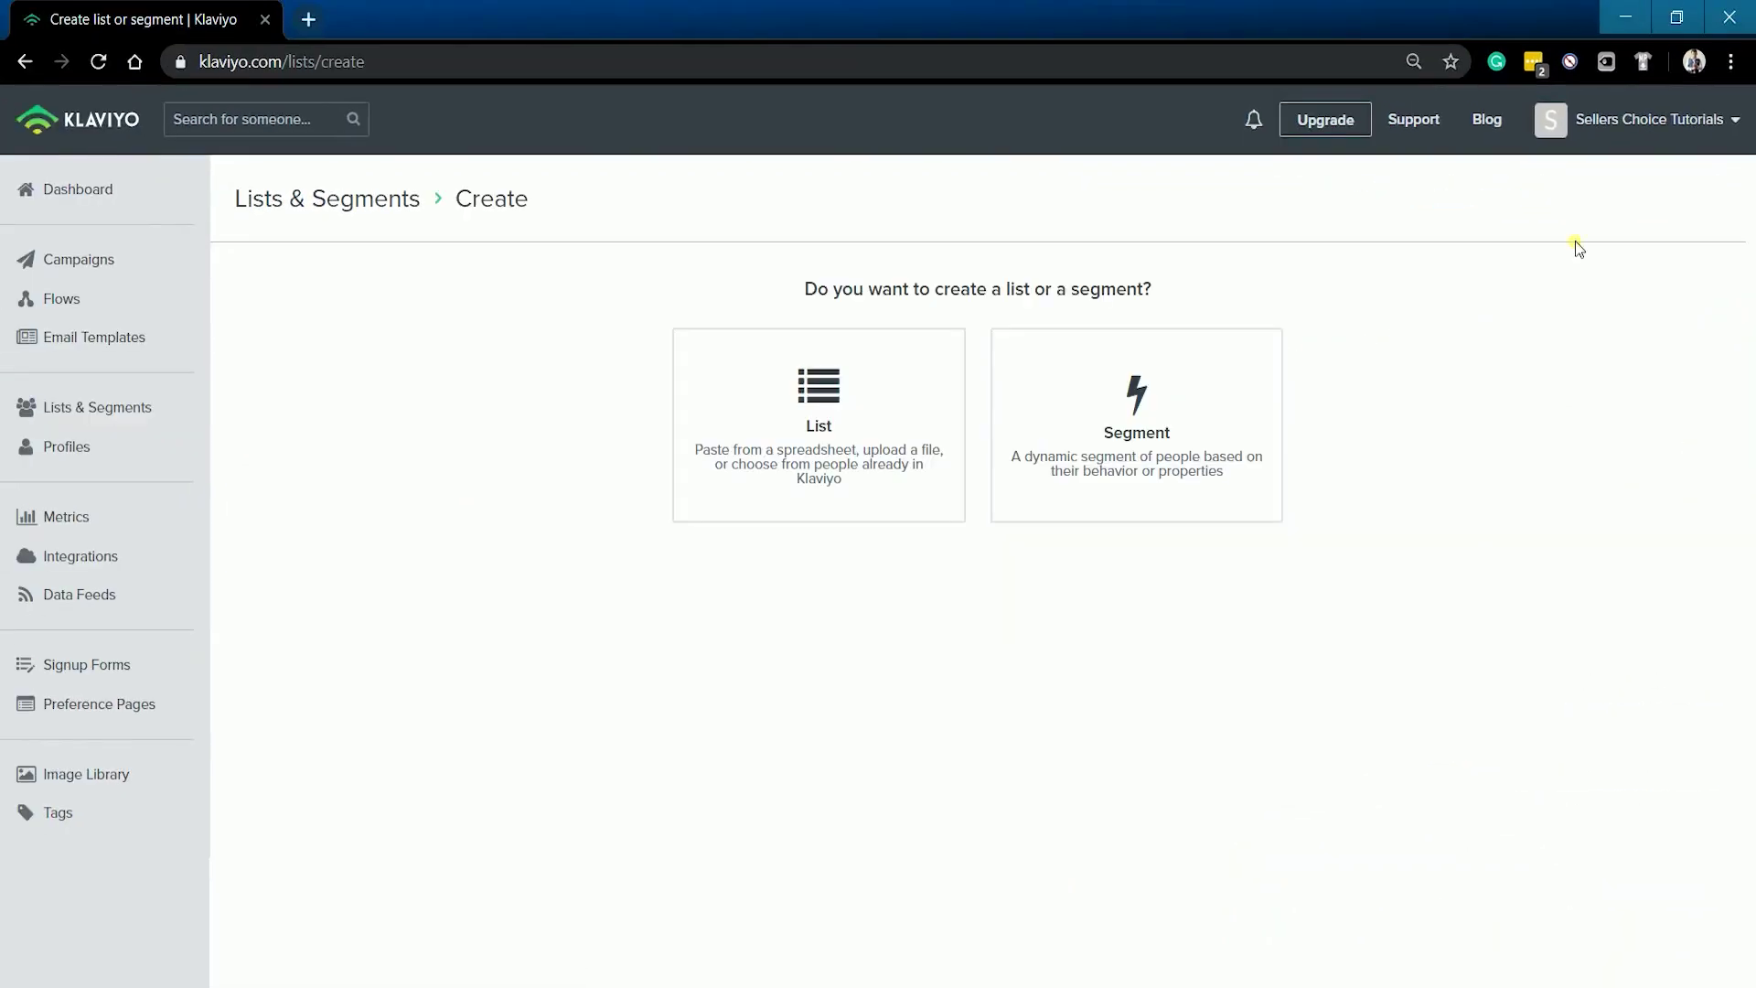
- Create a list named 'Webinar Signup' tagged with a newly made 'Webinar' tag
click(805, 436)
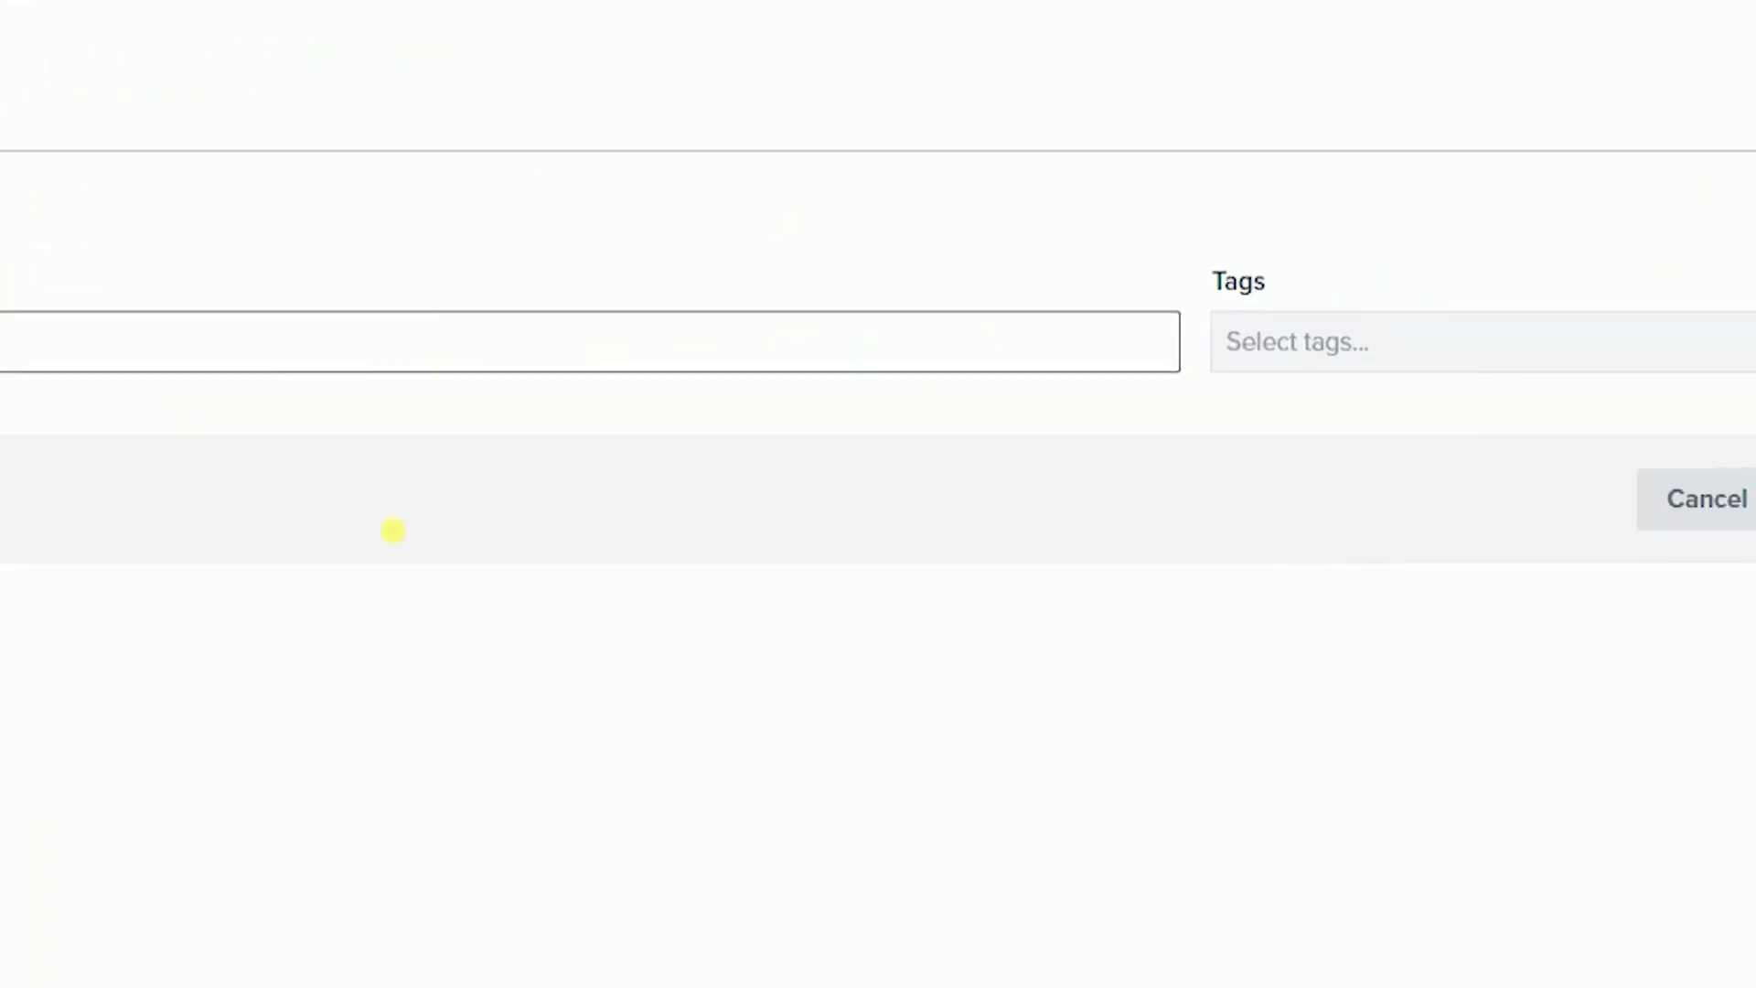
click(1403, 356)
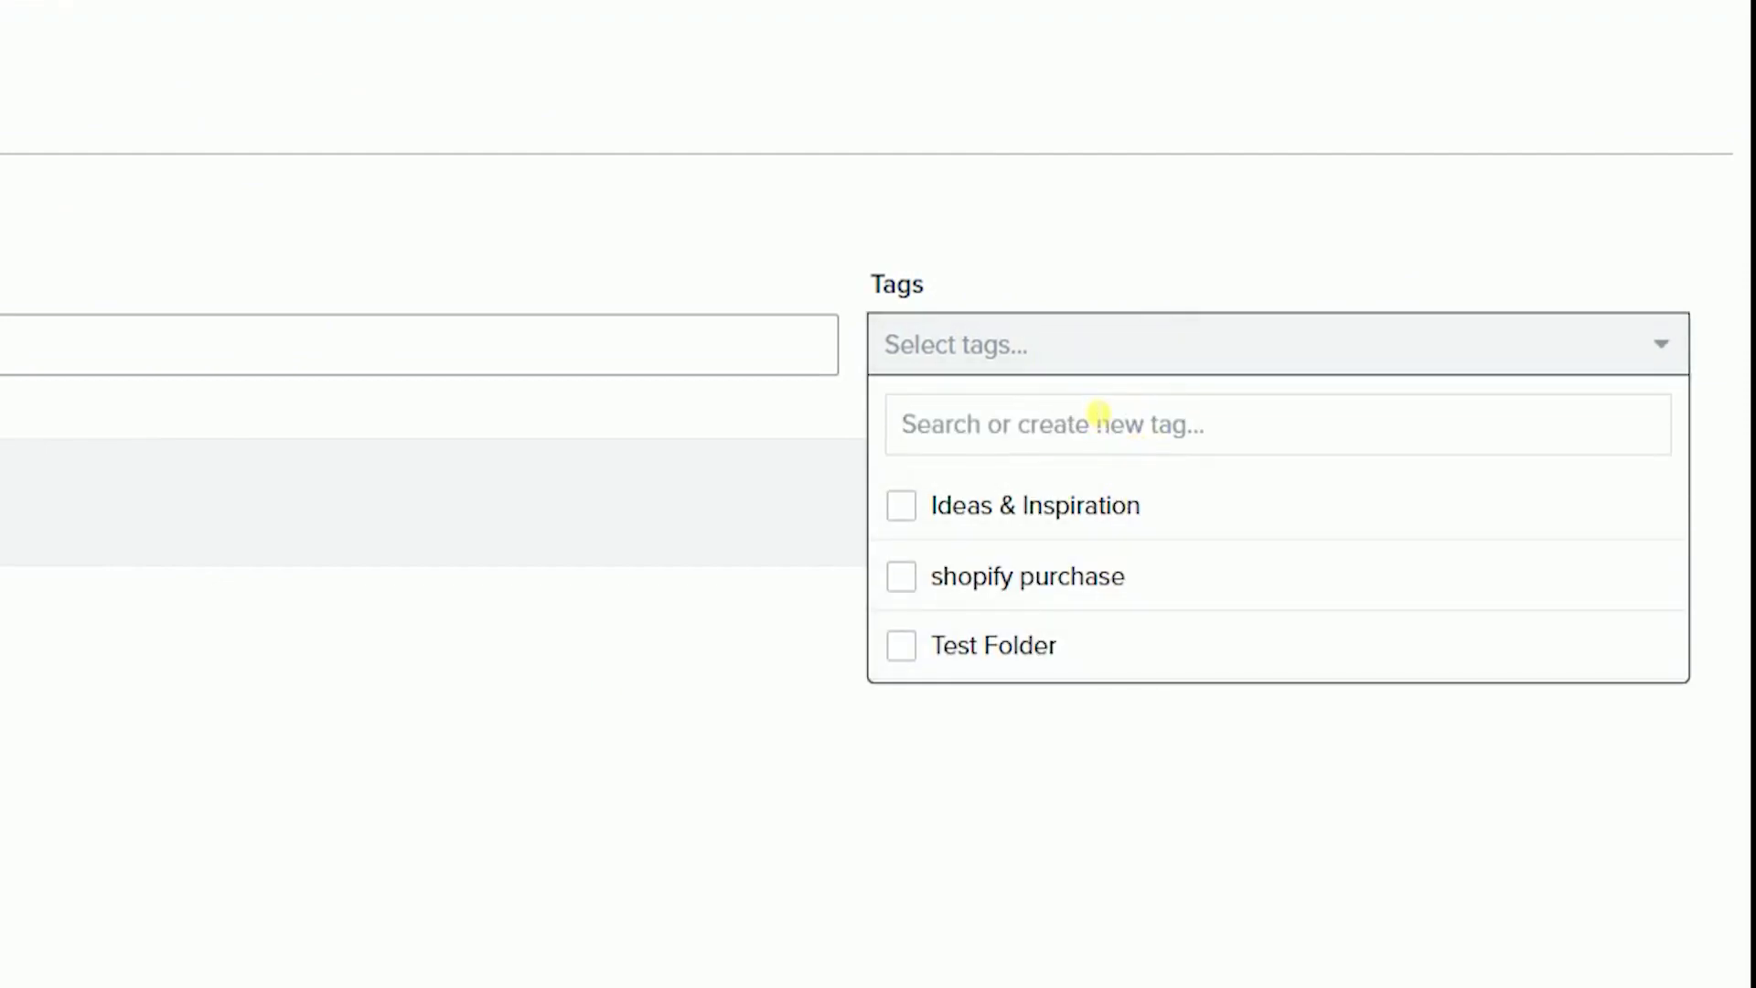
text(Webinar)
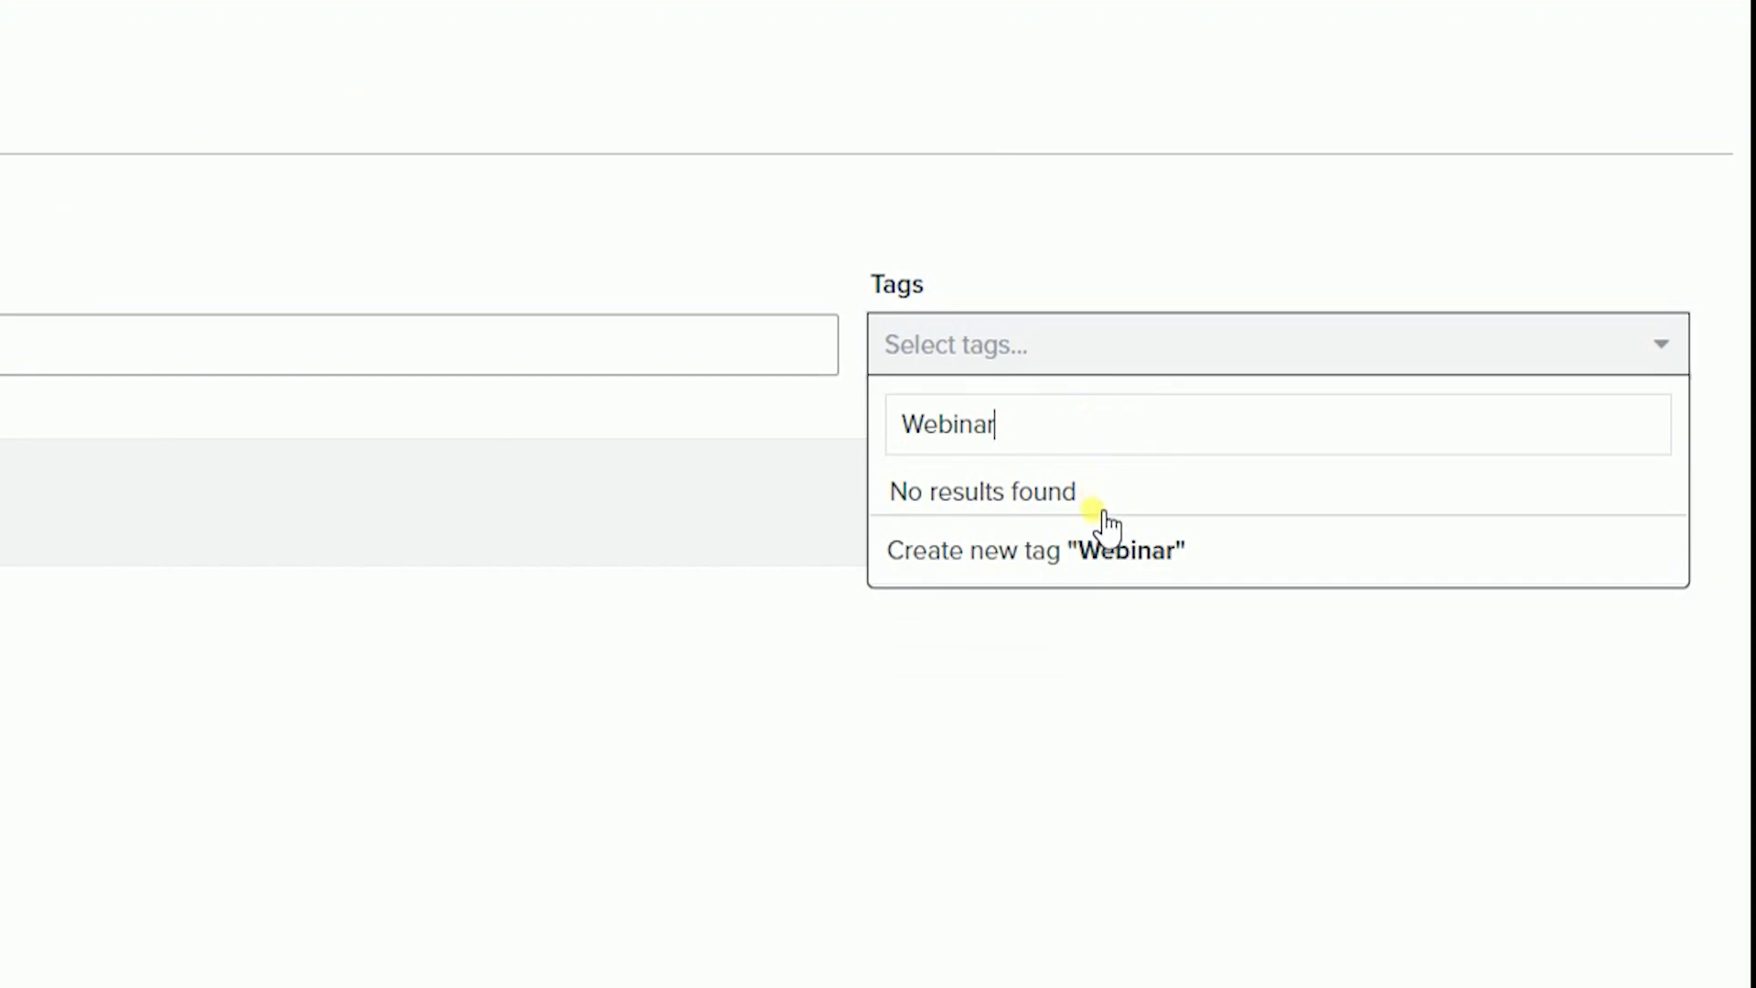
click(1160, 541)
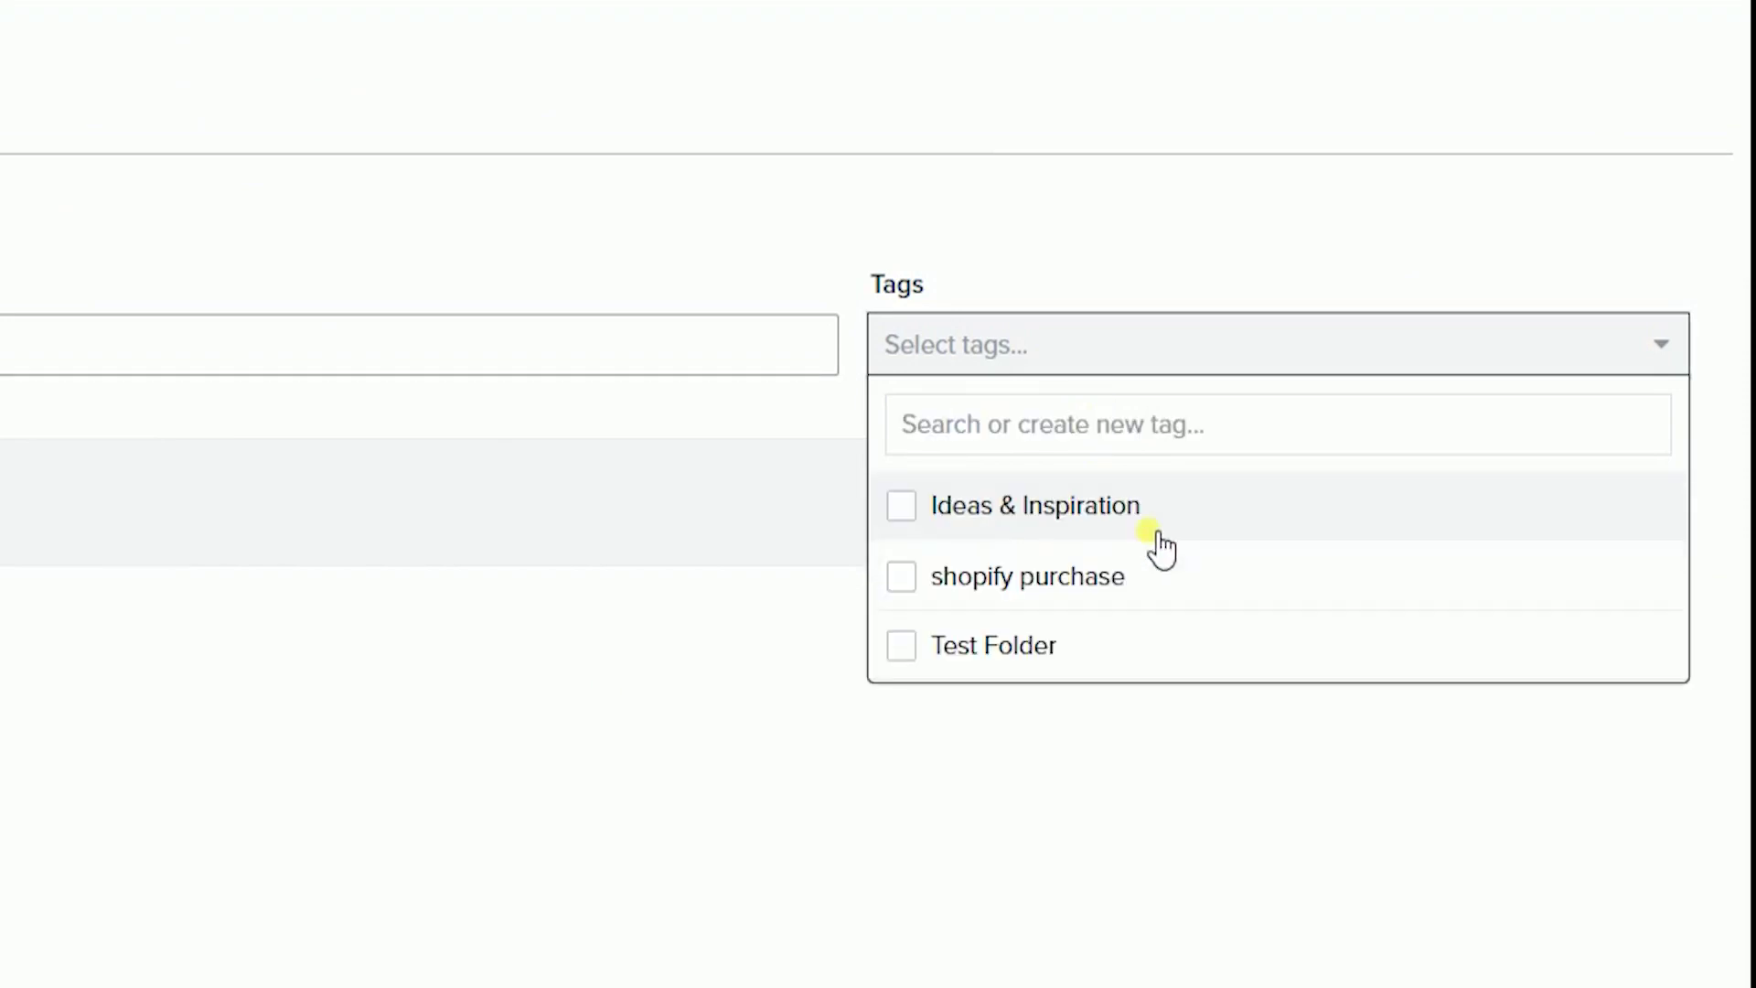
click(1084, 731)
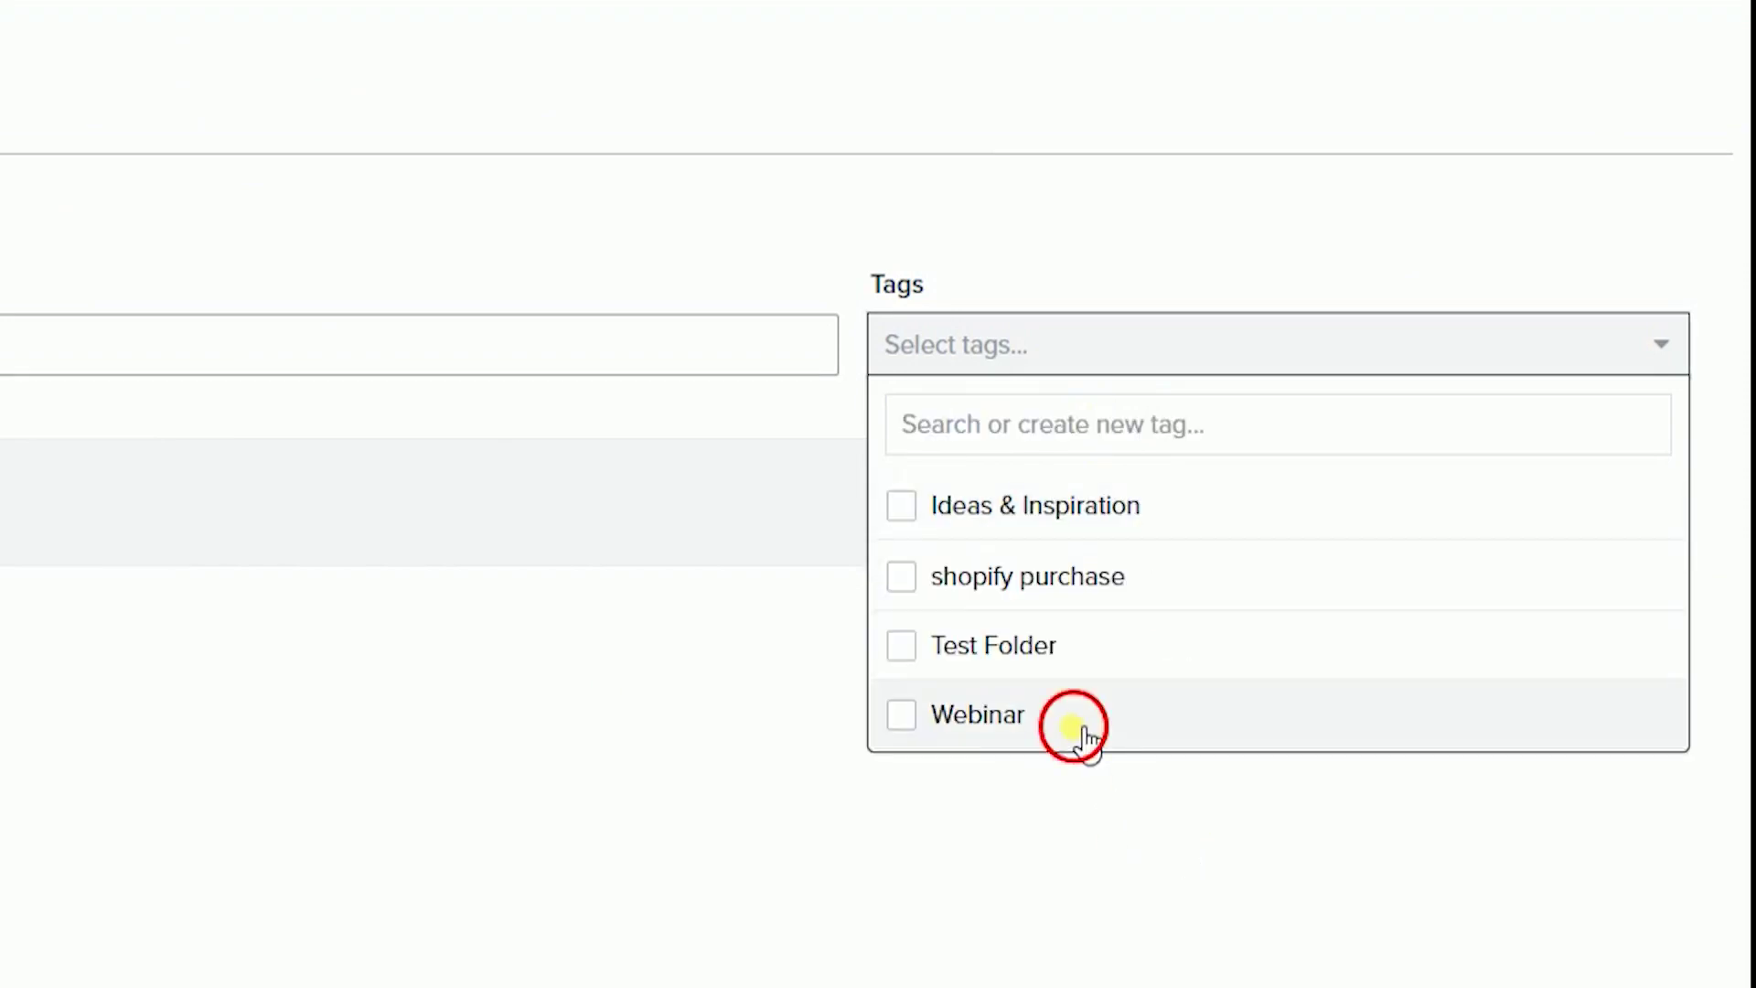
click(1051, 835)
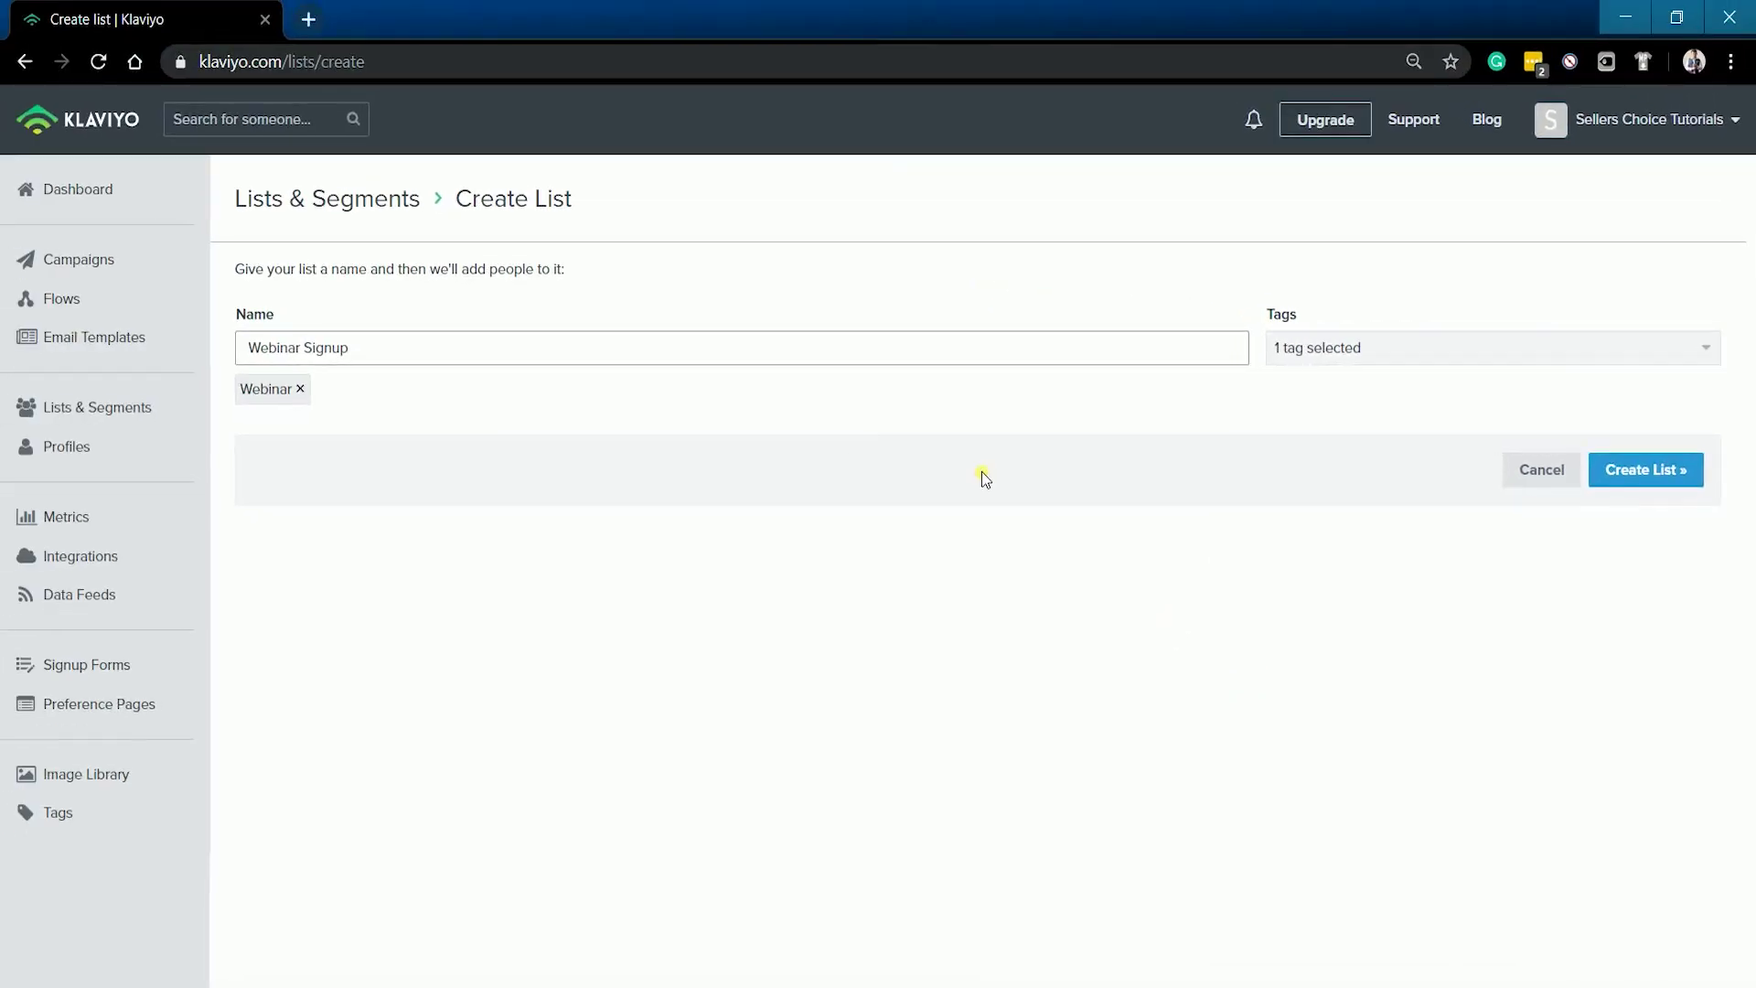
click(1683, 479)
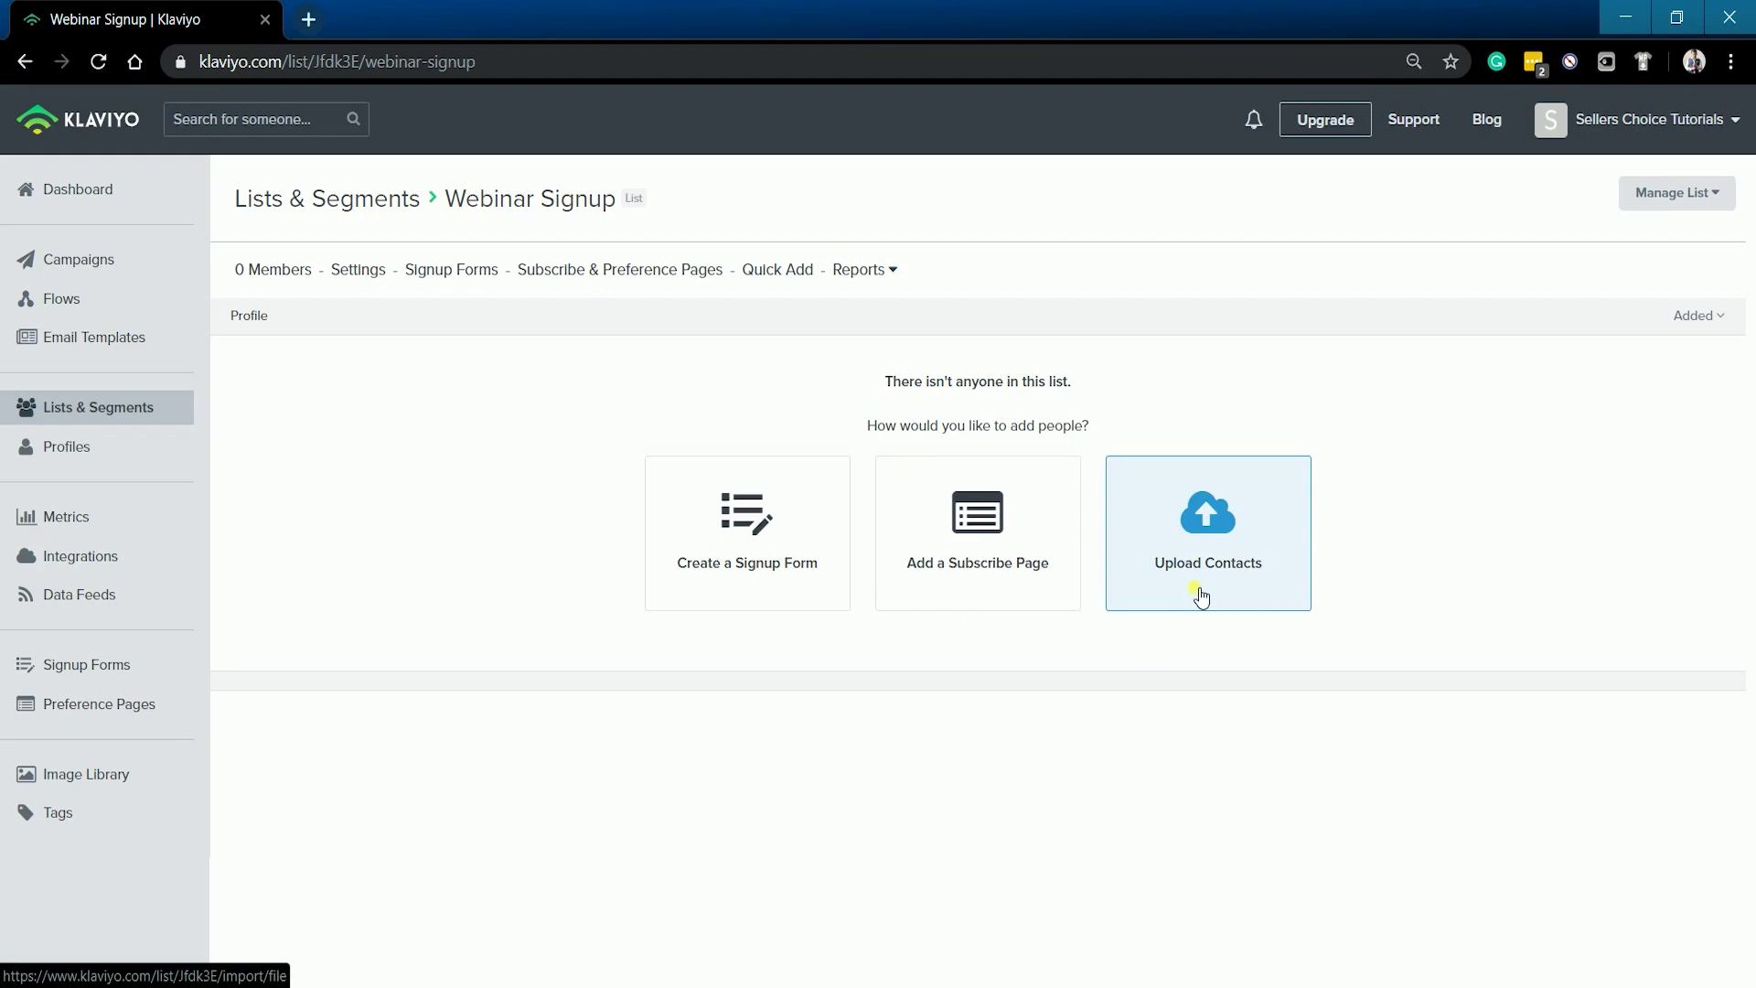
- Show the Signup Forms tab of the empty Webinar Signup list
click(819, 599)
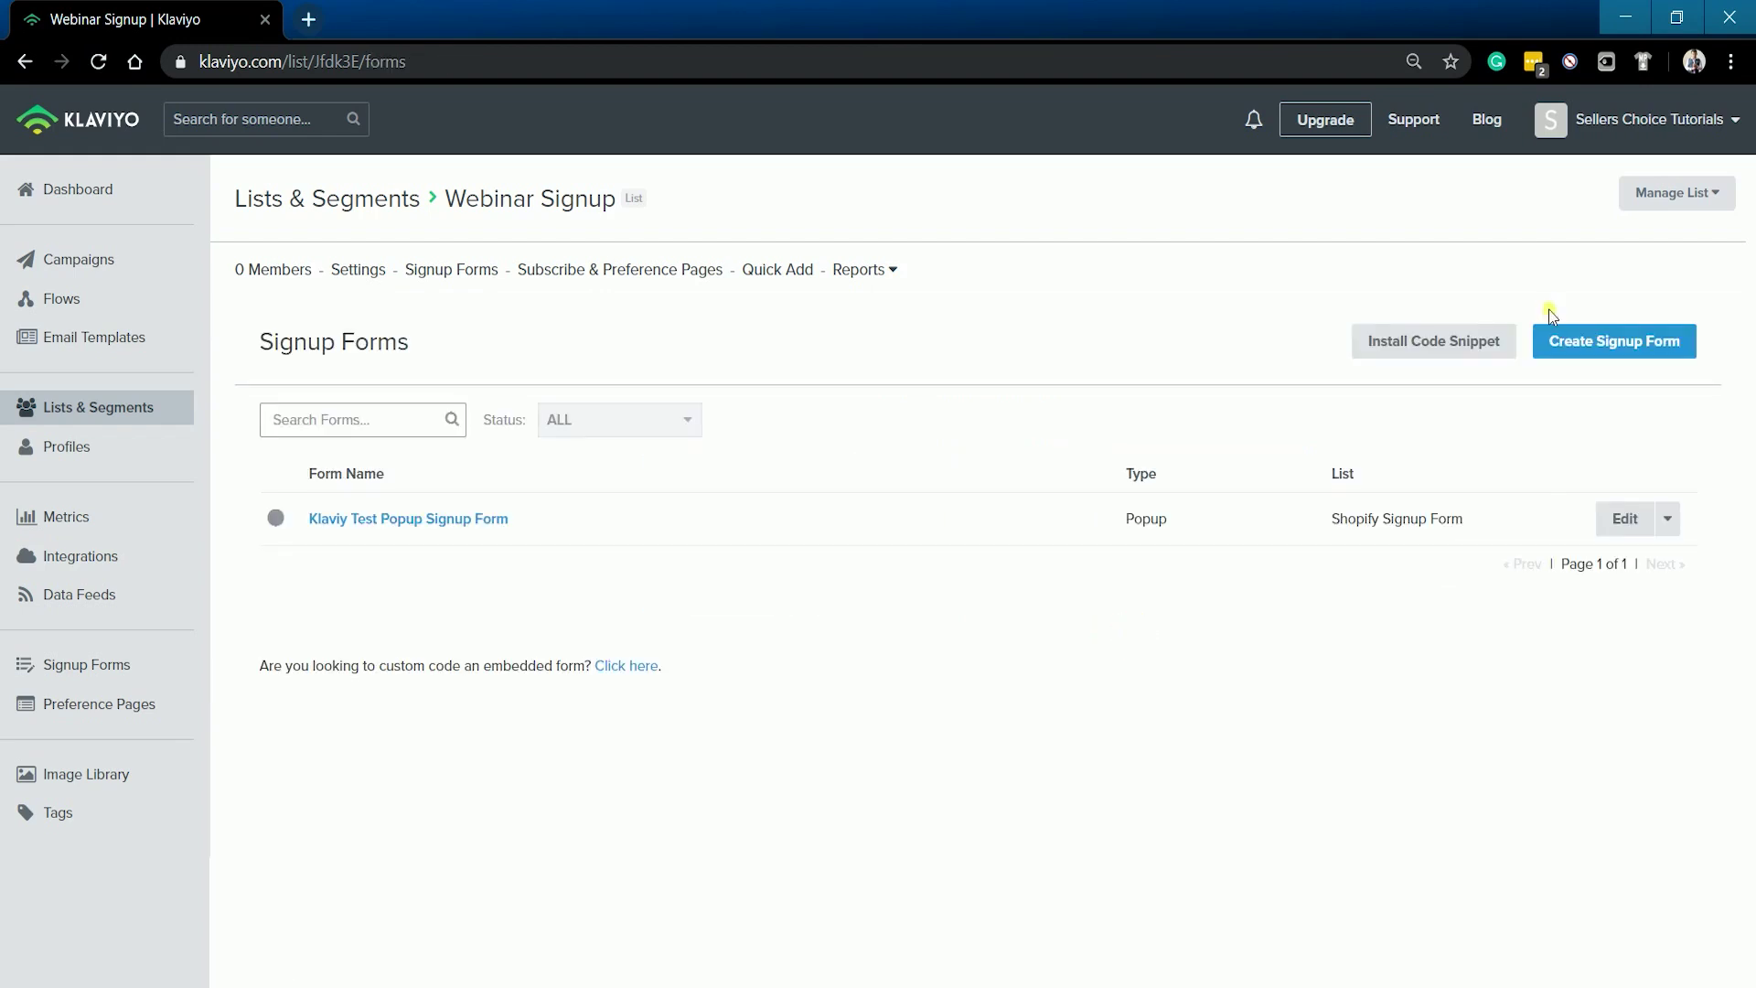
click(1572, 342)
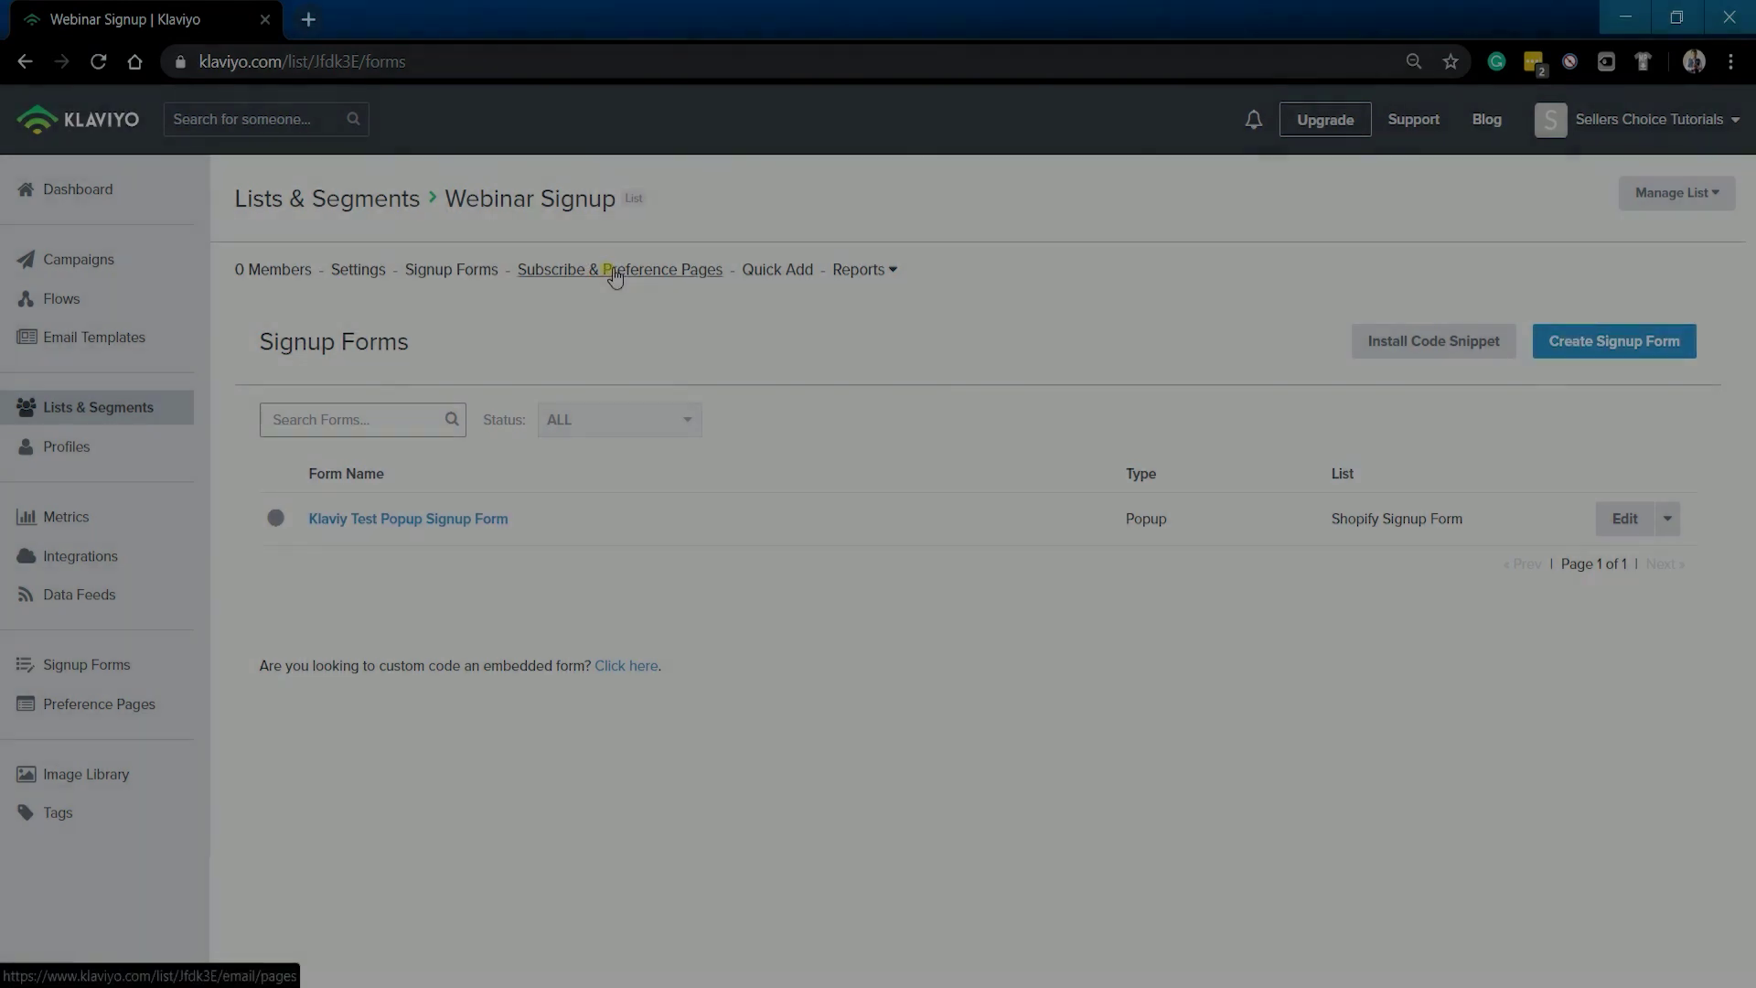
- Preview the list's Subscribe page and select its web address
click(615, 274)
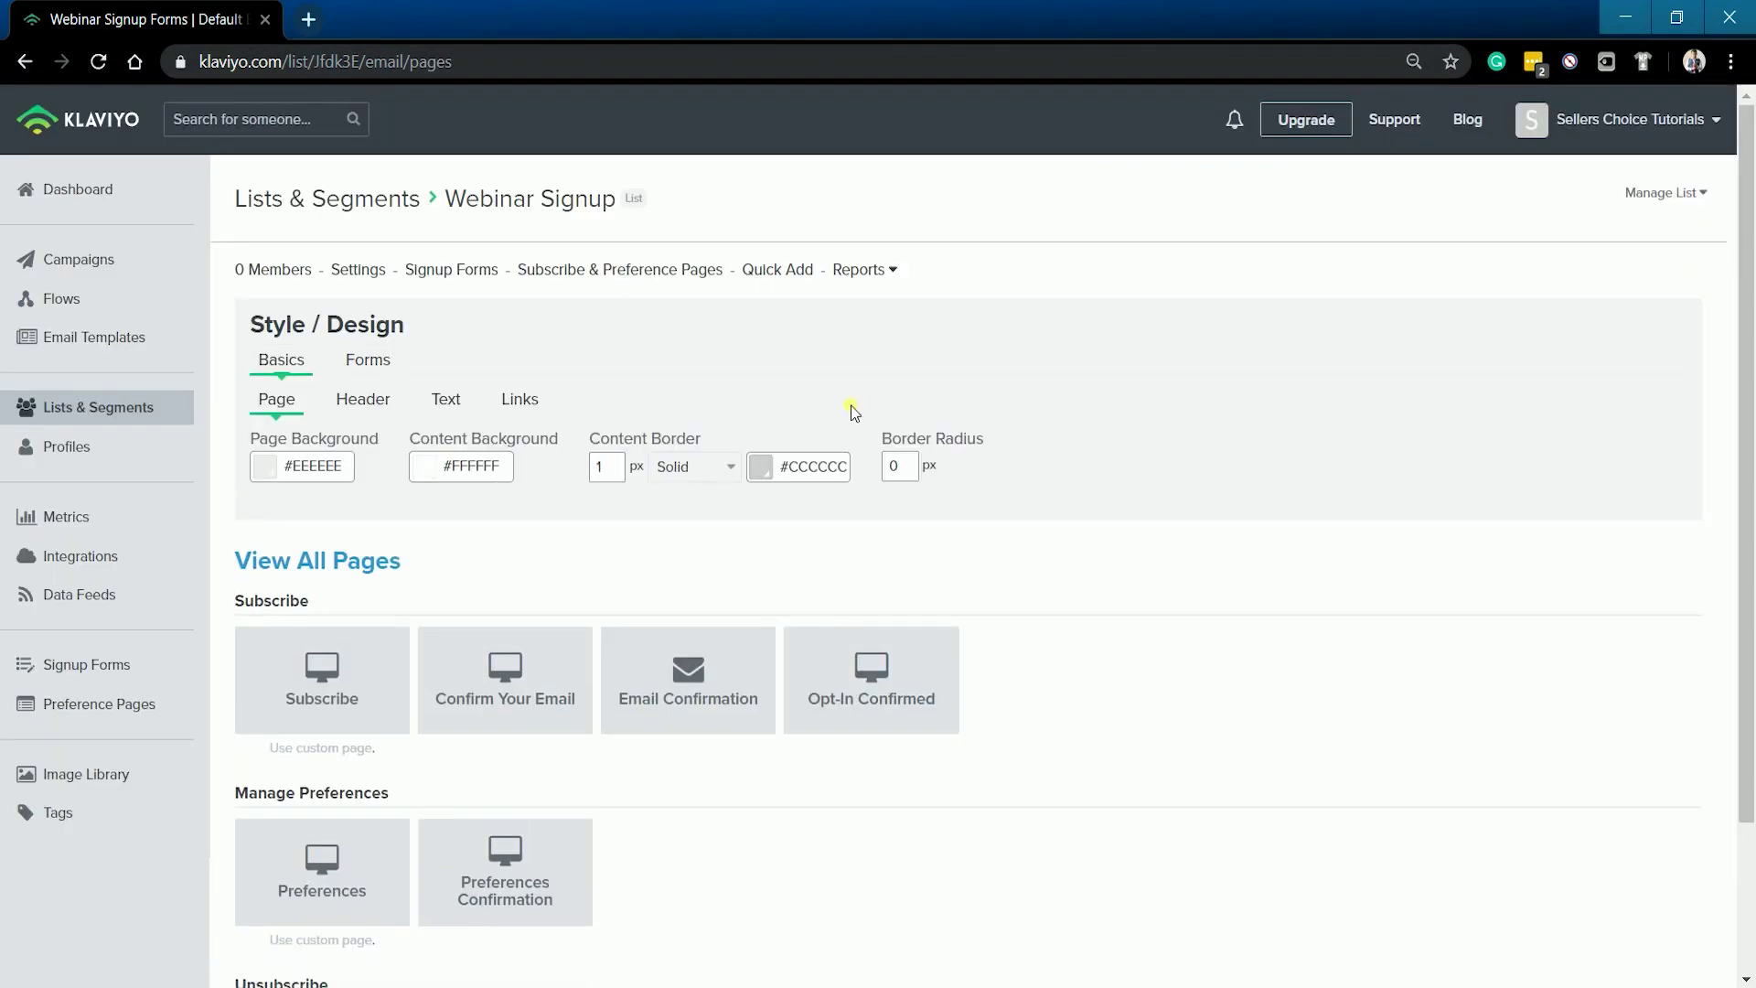
scroll(1073, 538, down, 2)
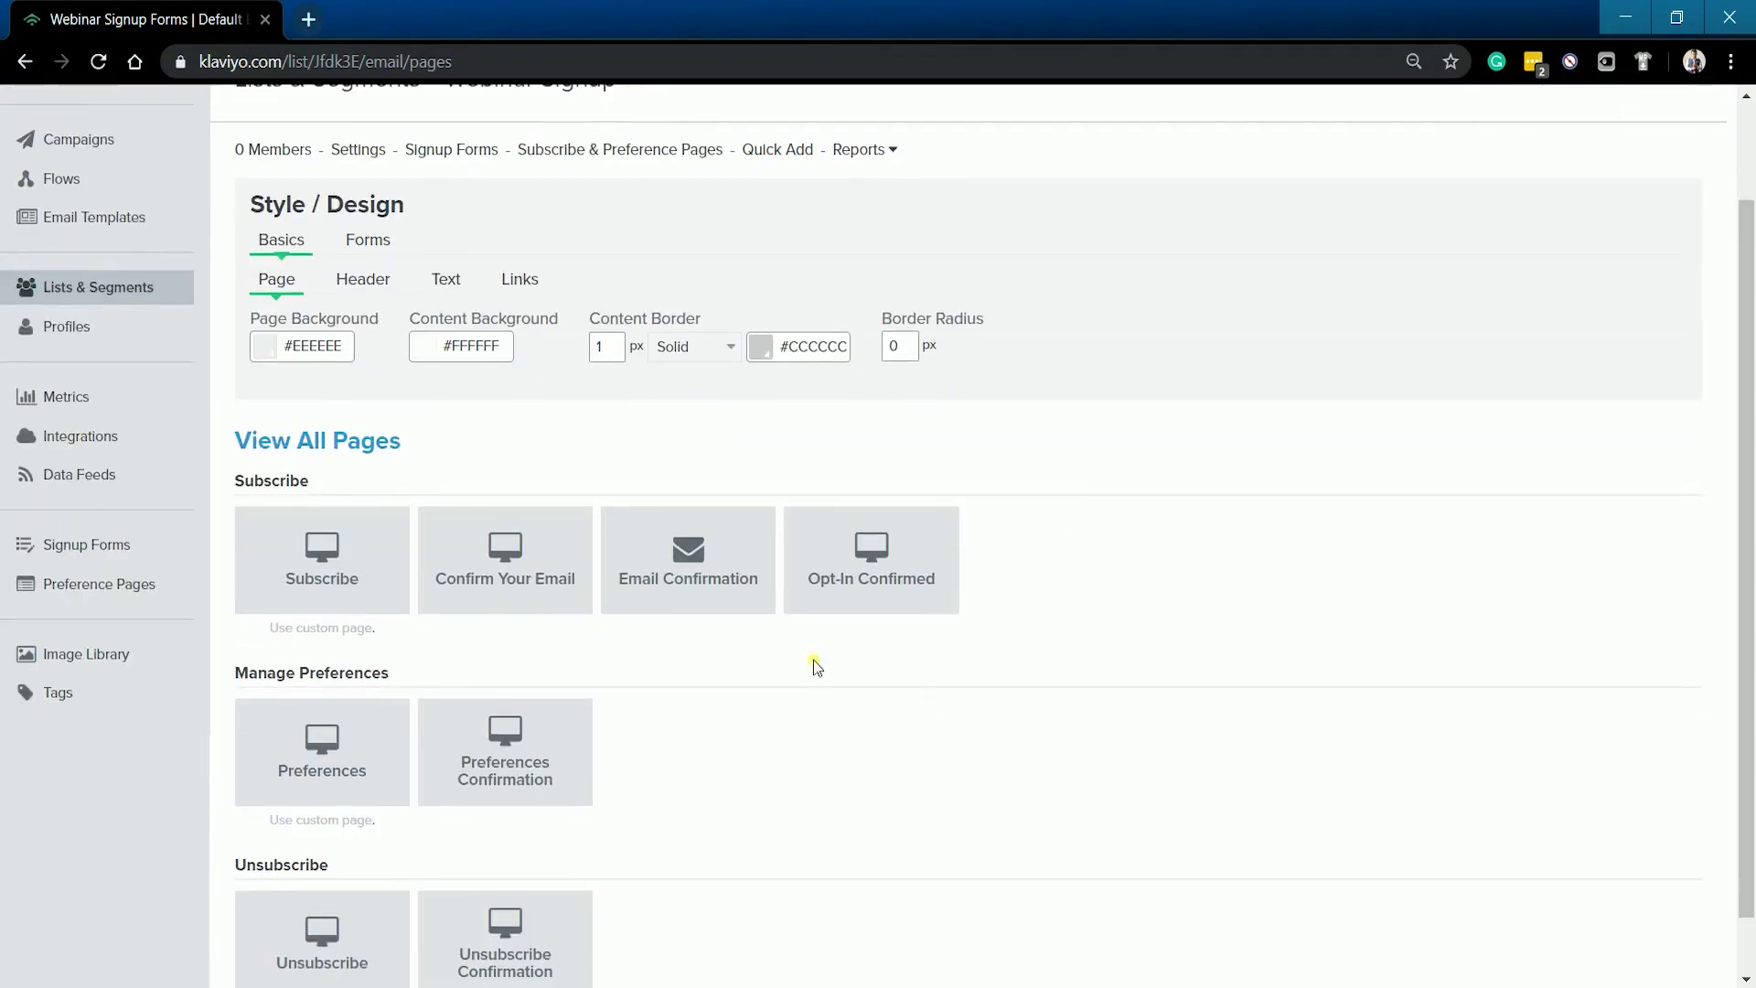
click(345, 494)
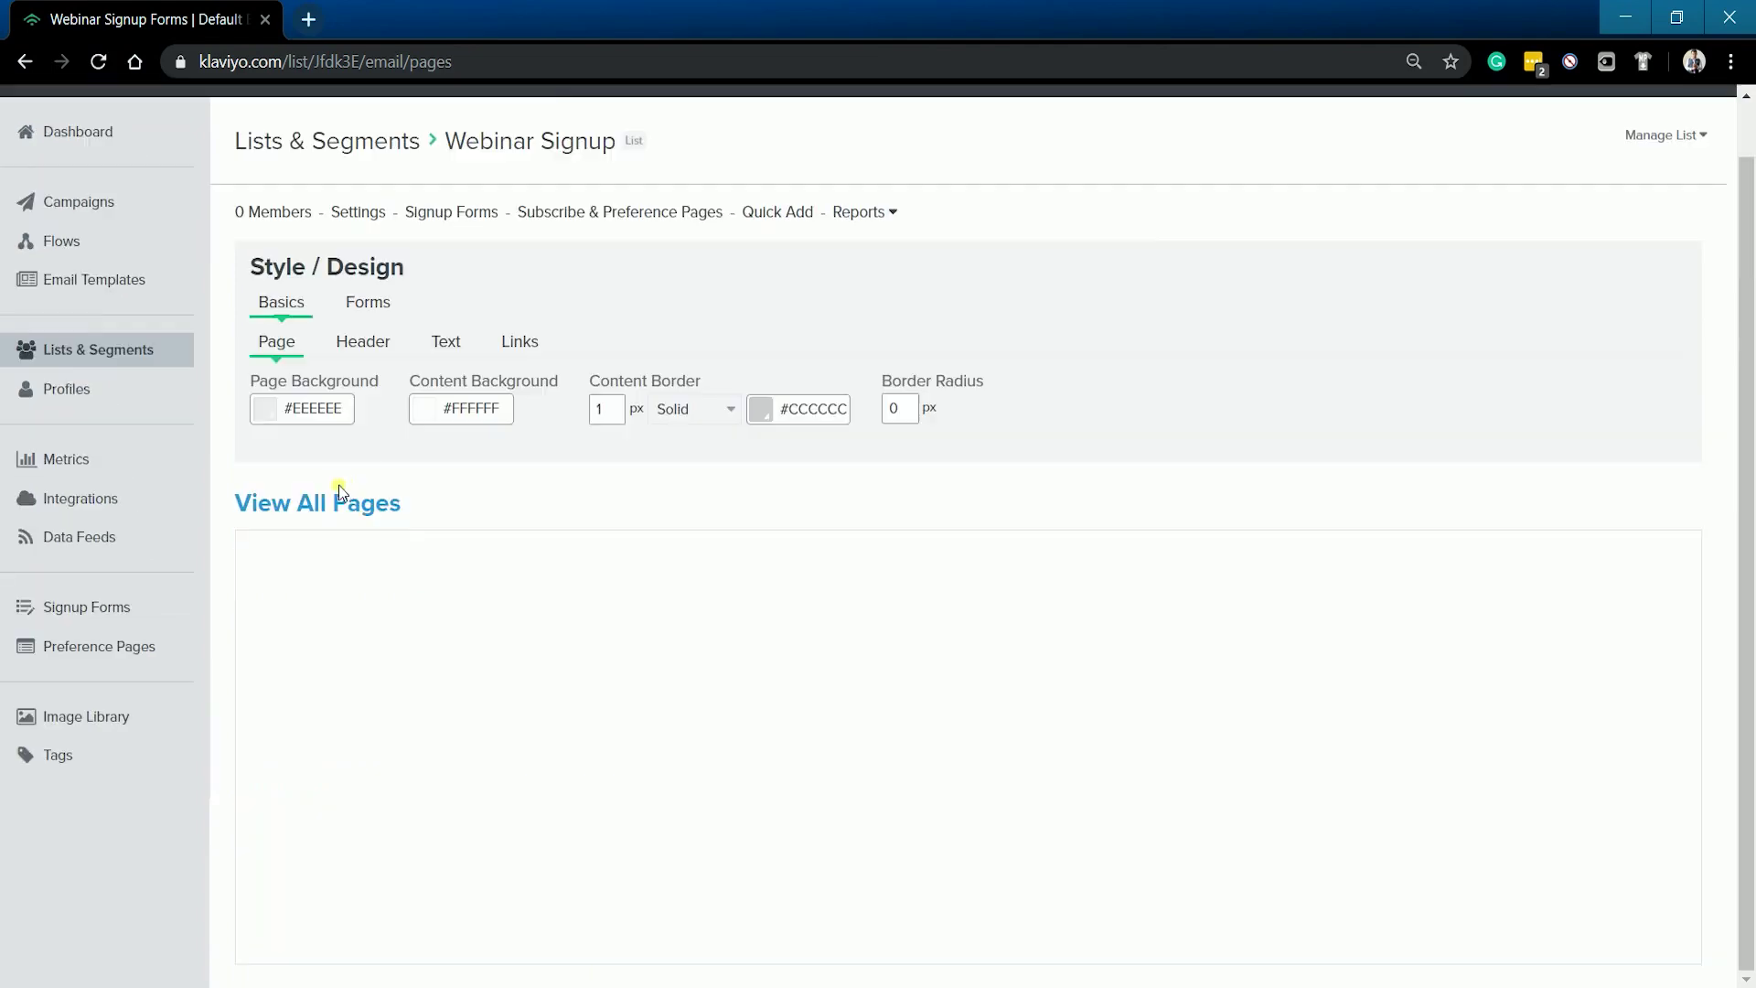
scroll(750, 573, down, 1)
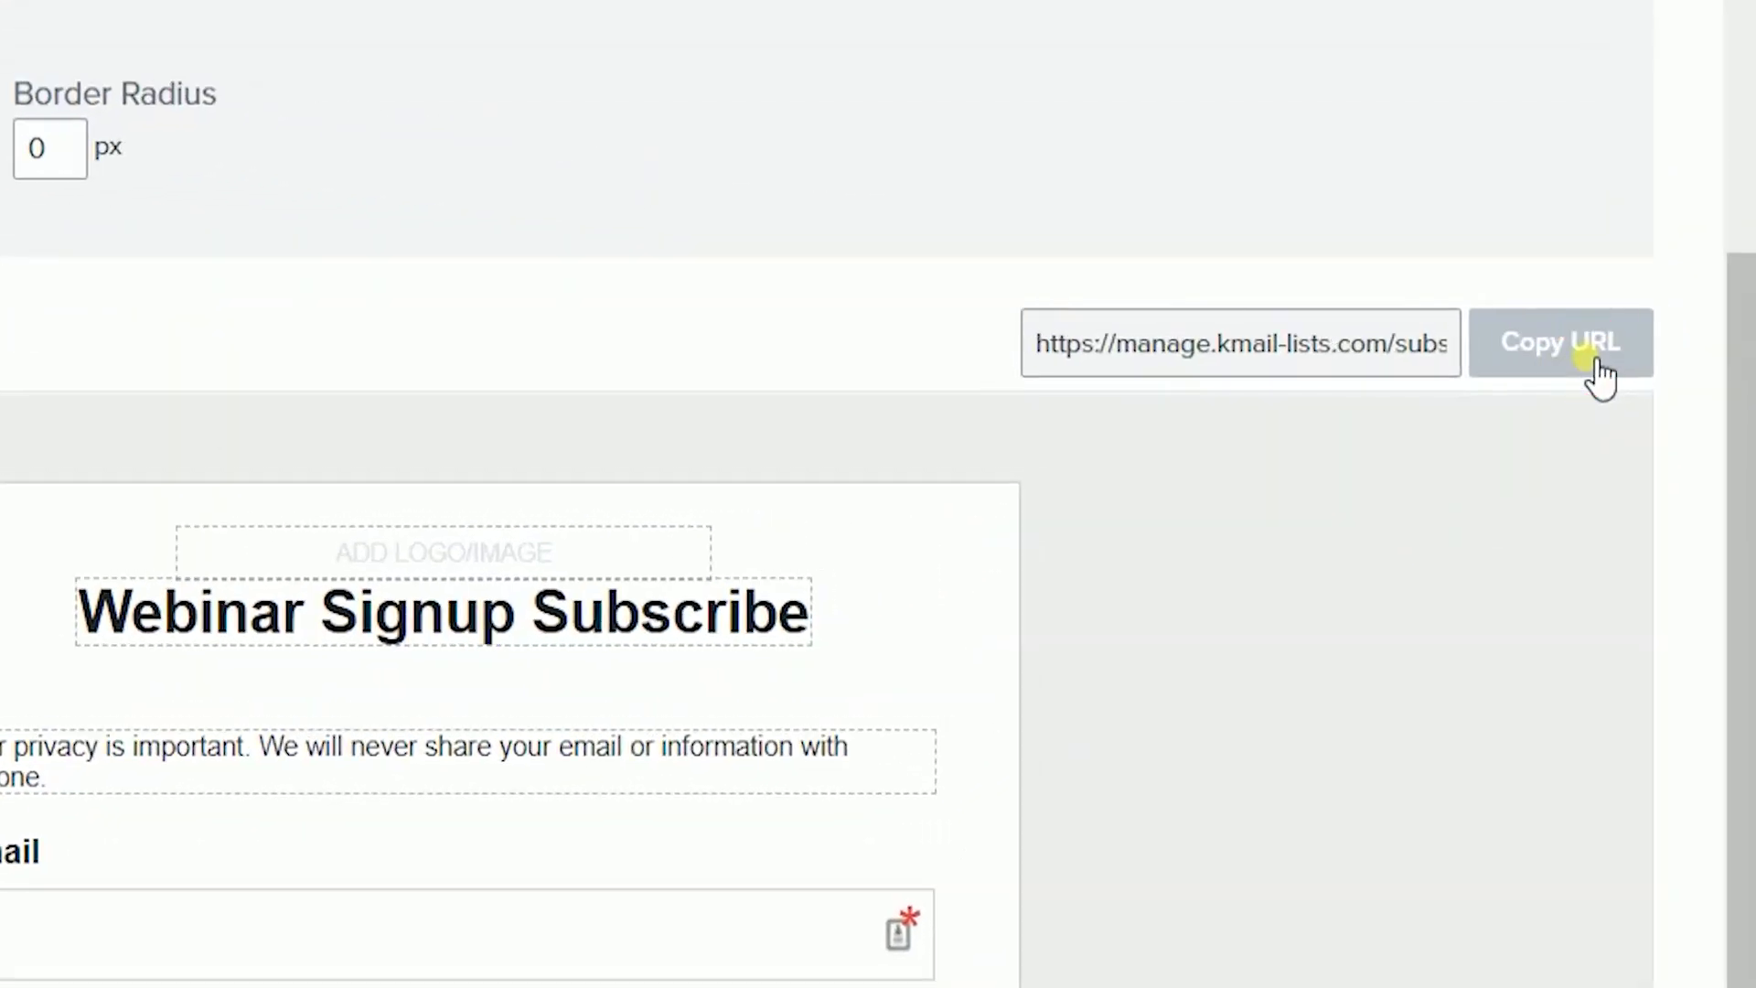
click(1259, 345)
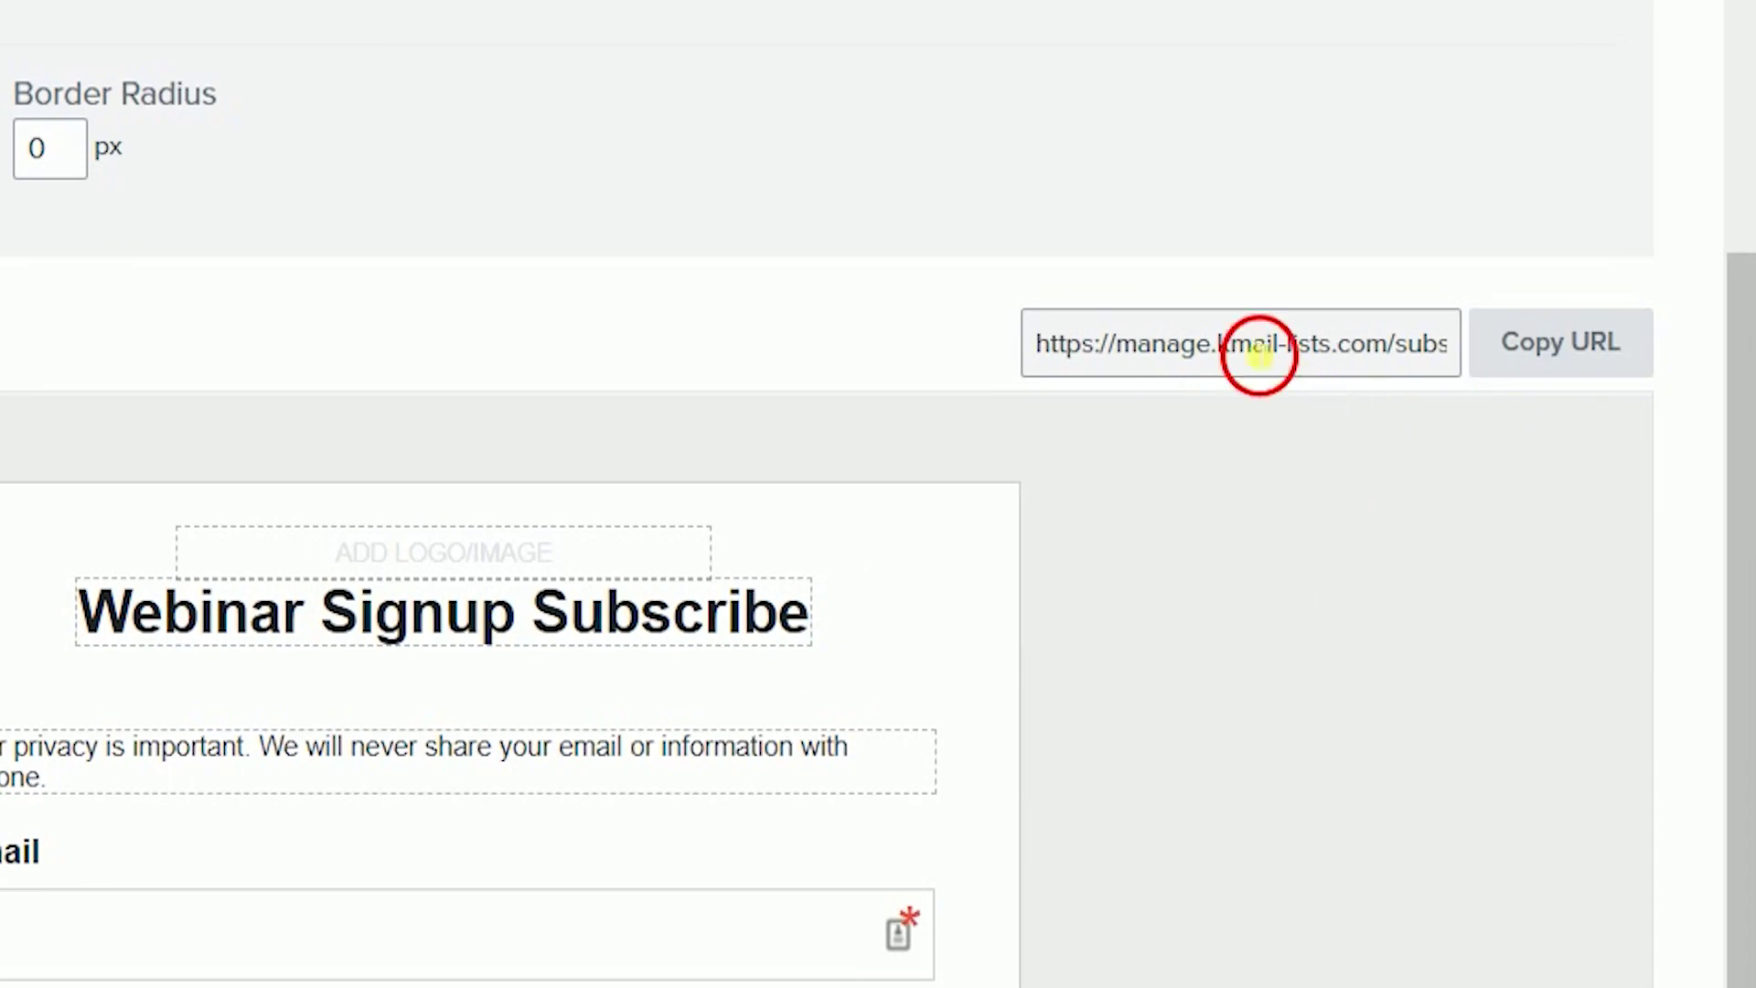
click(1430, 530)
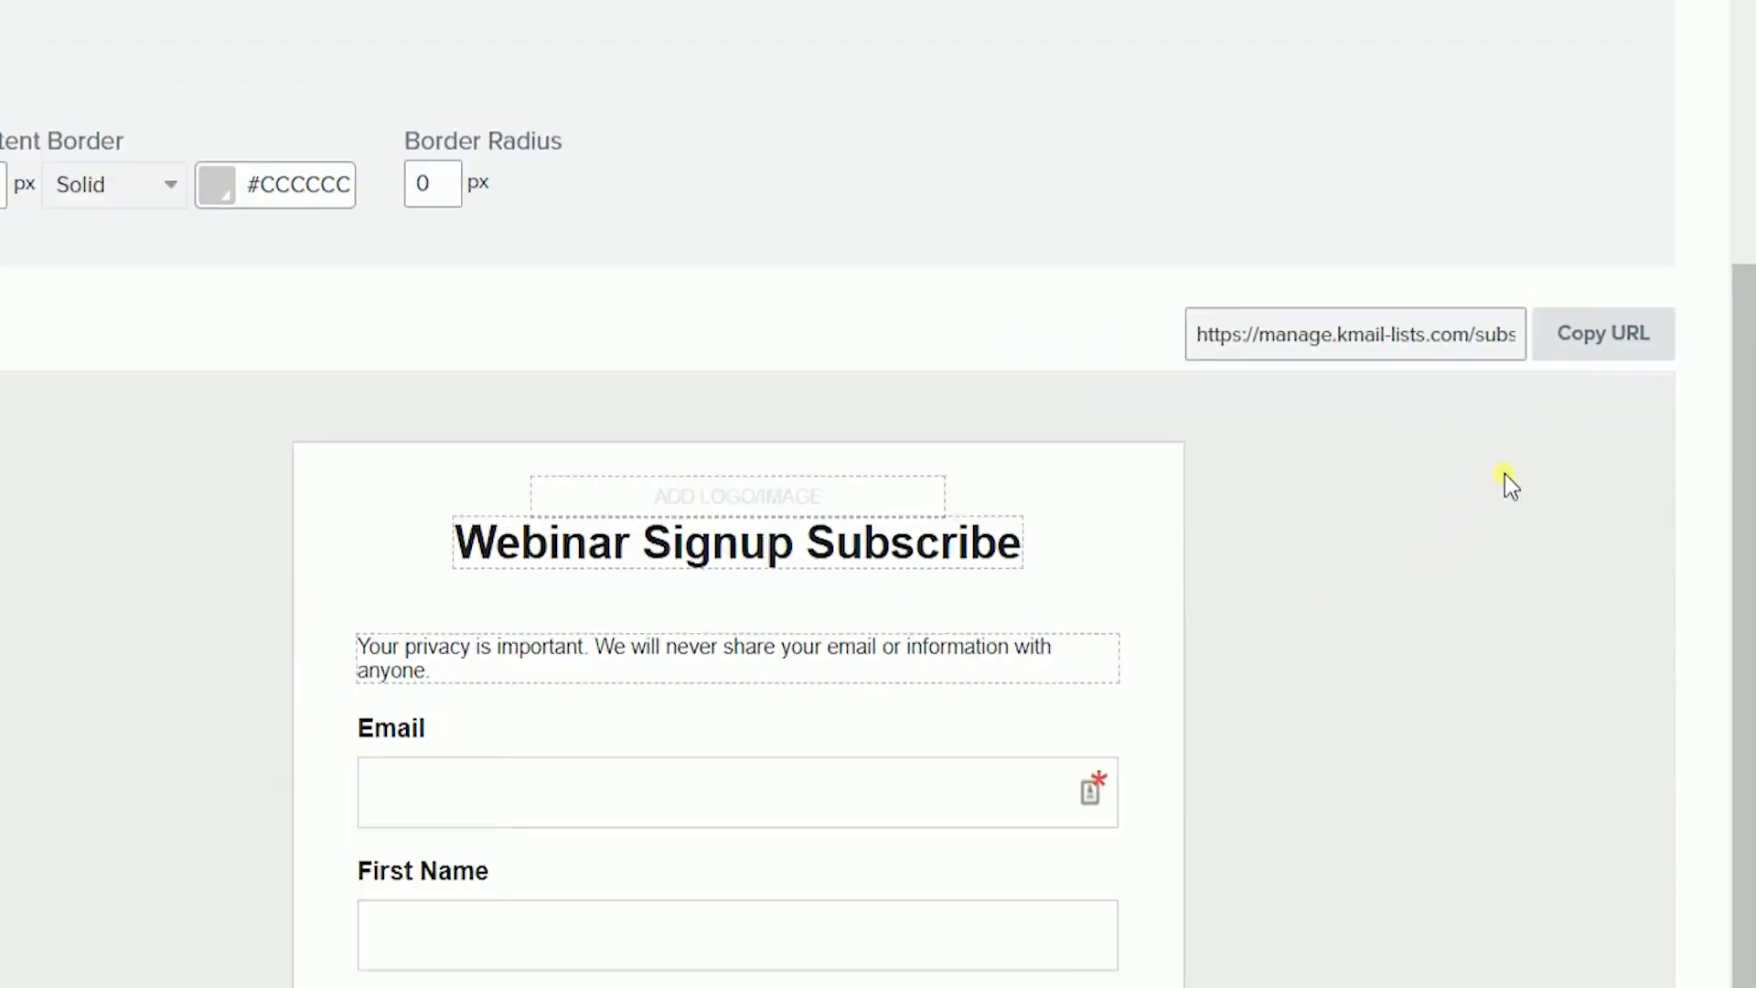
click(1396, 375)
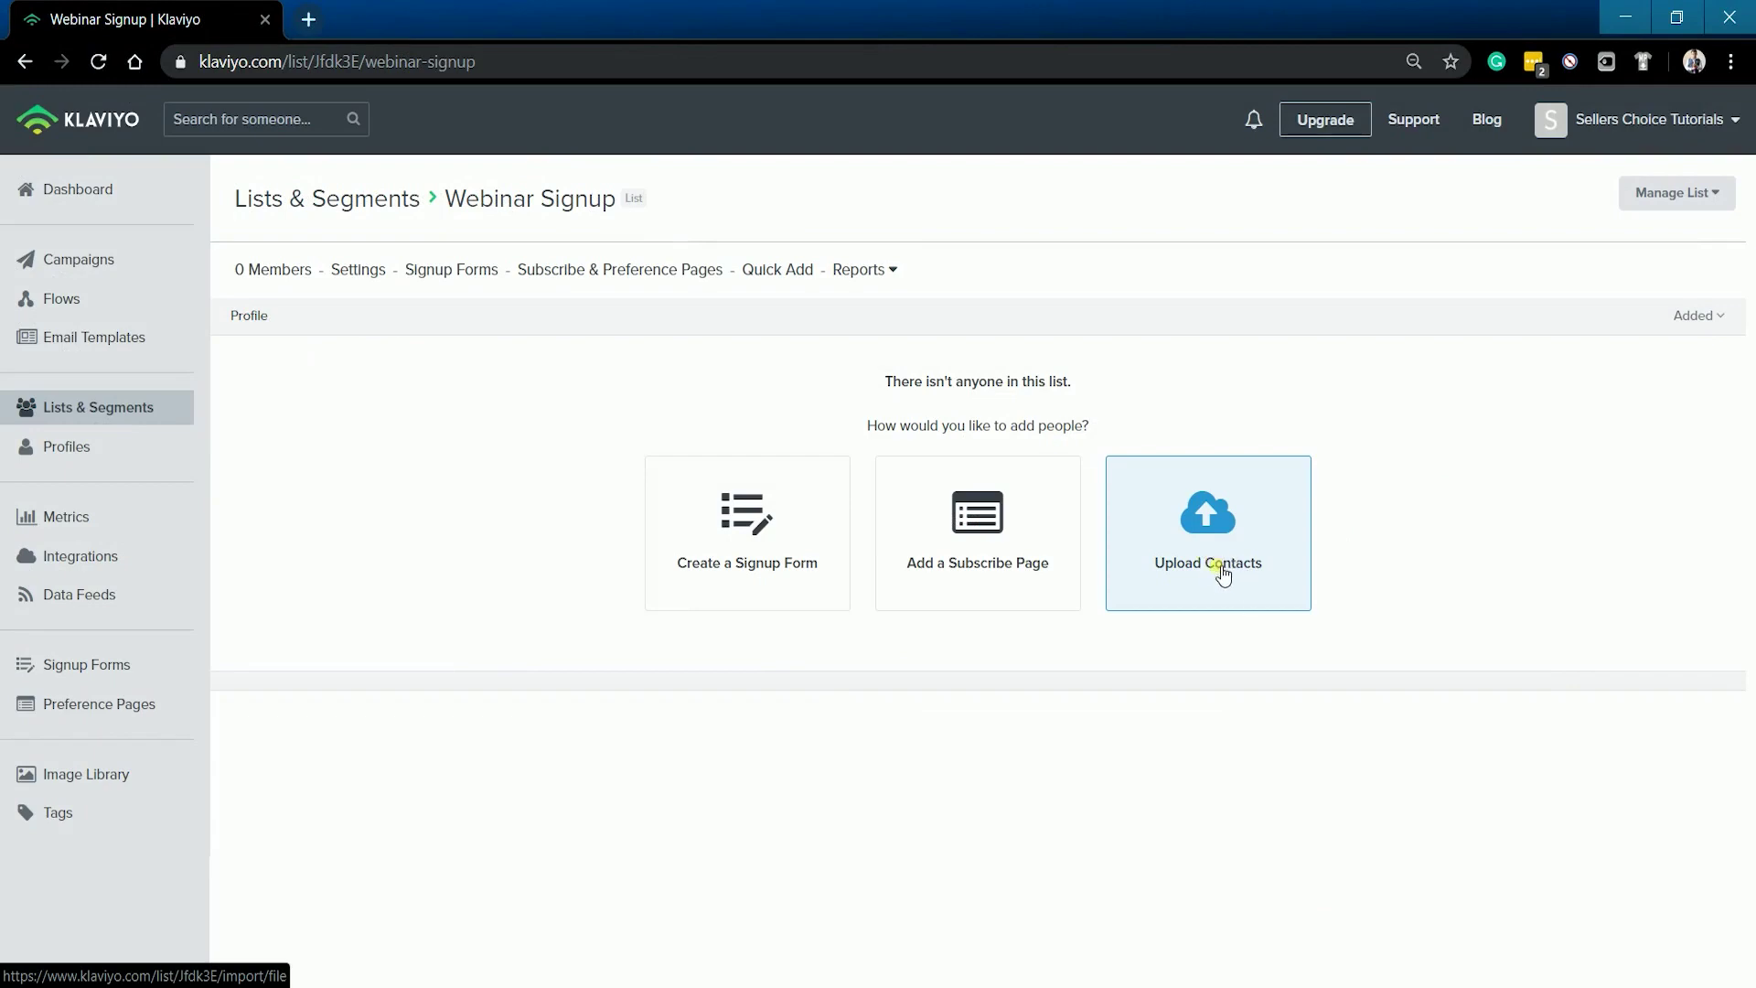
- Upload List for Import.csv to Webinar Signup, untick Title, and run the import for 13 contacts
click(1717, 189)
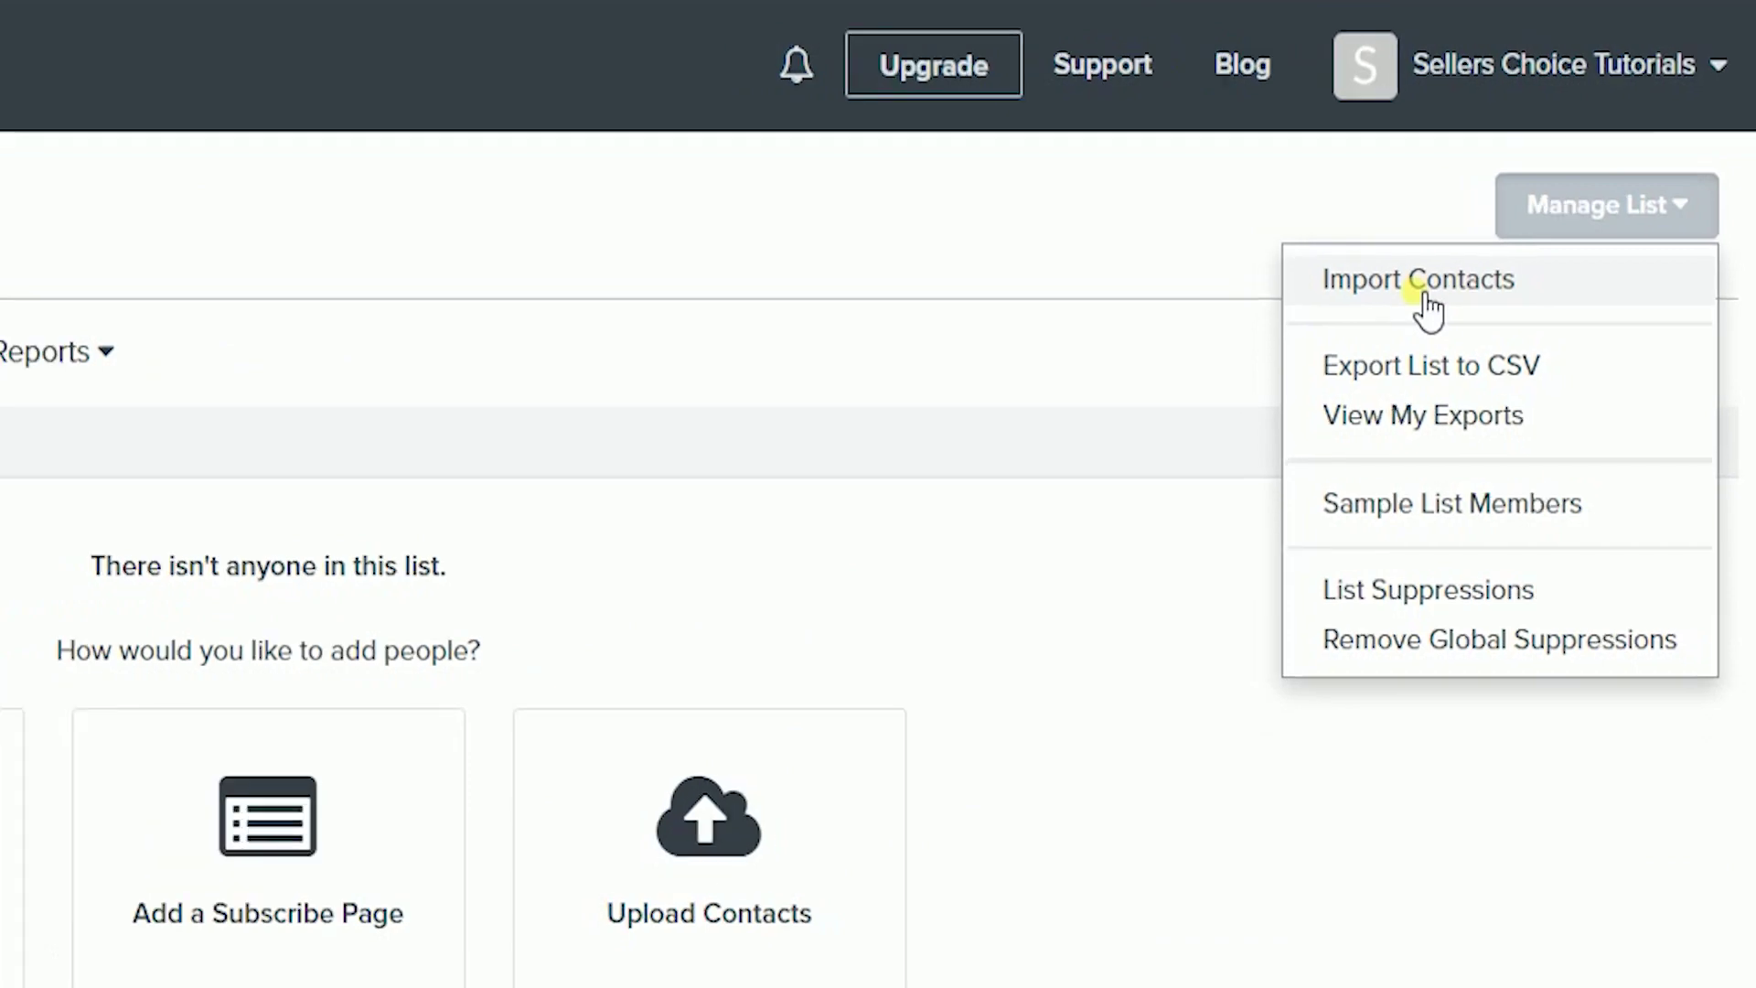
click(1413, 306)
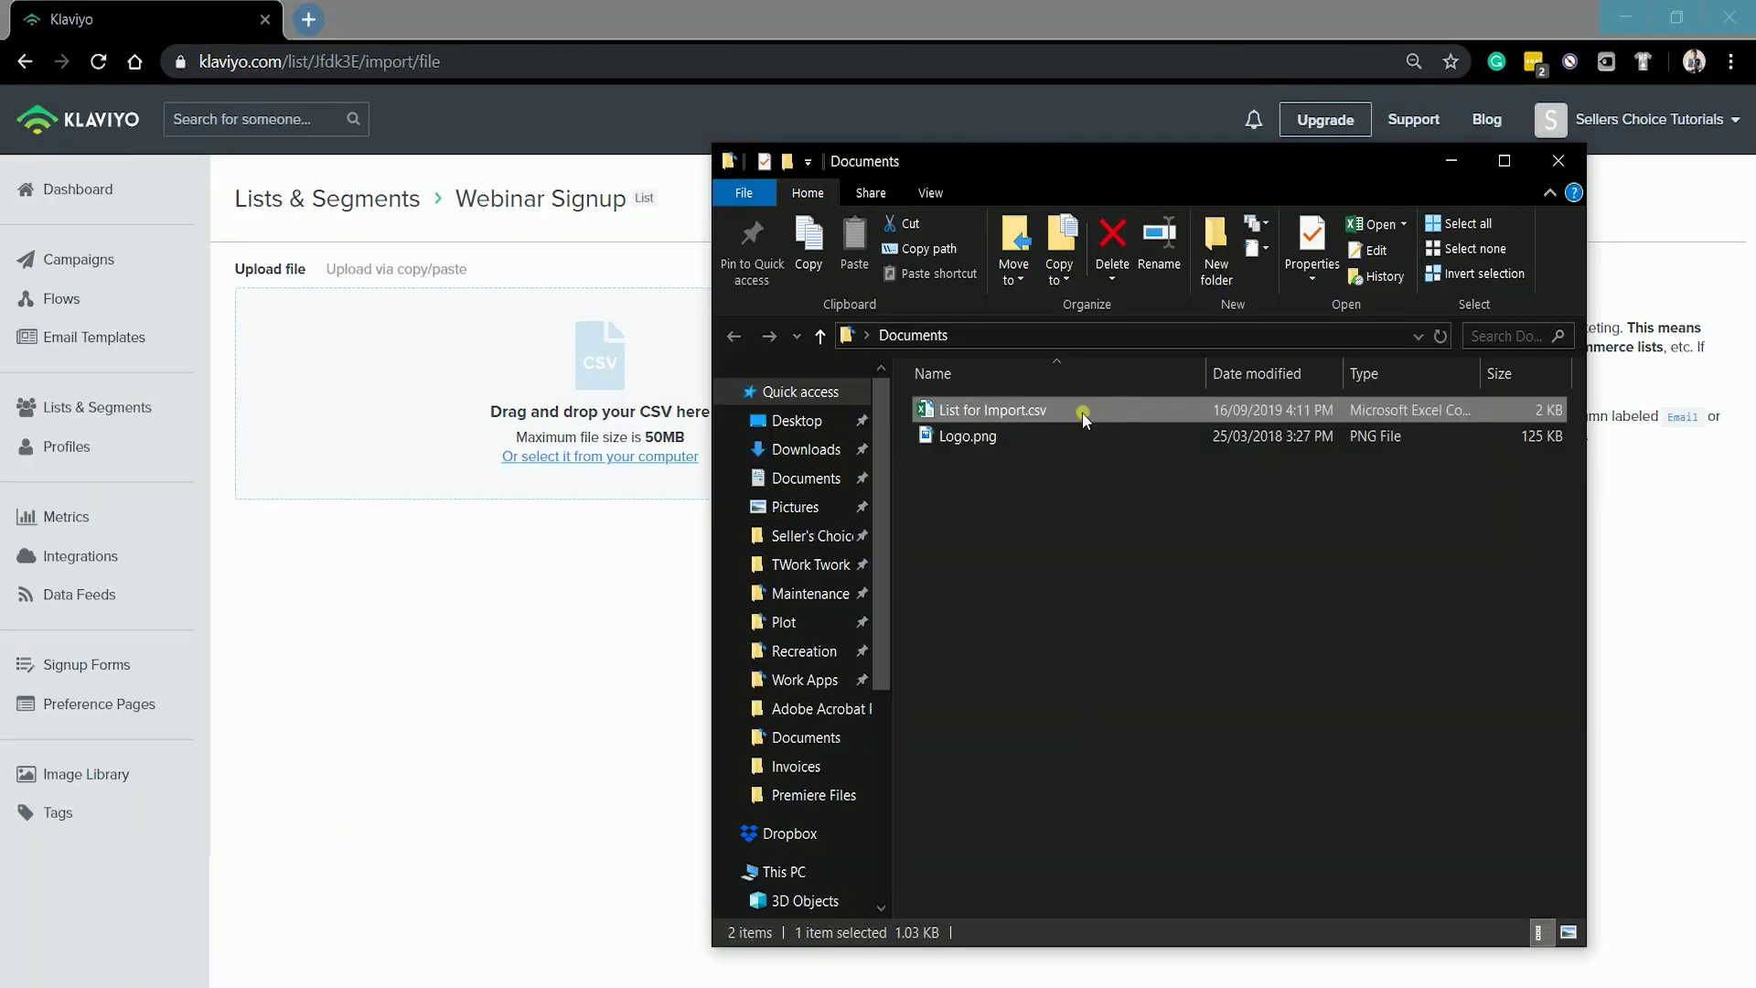
drag(1083, 413, 490, 359)
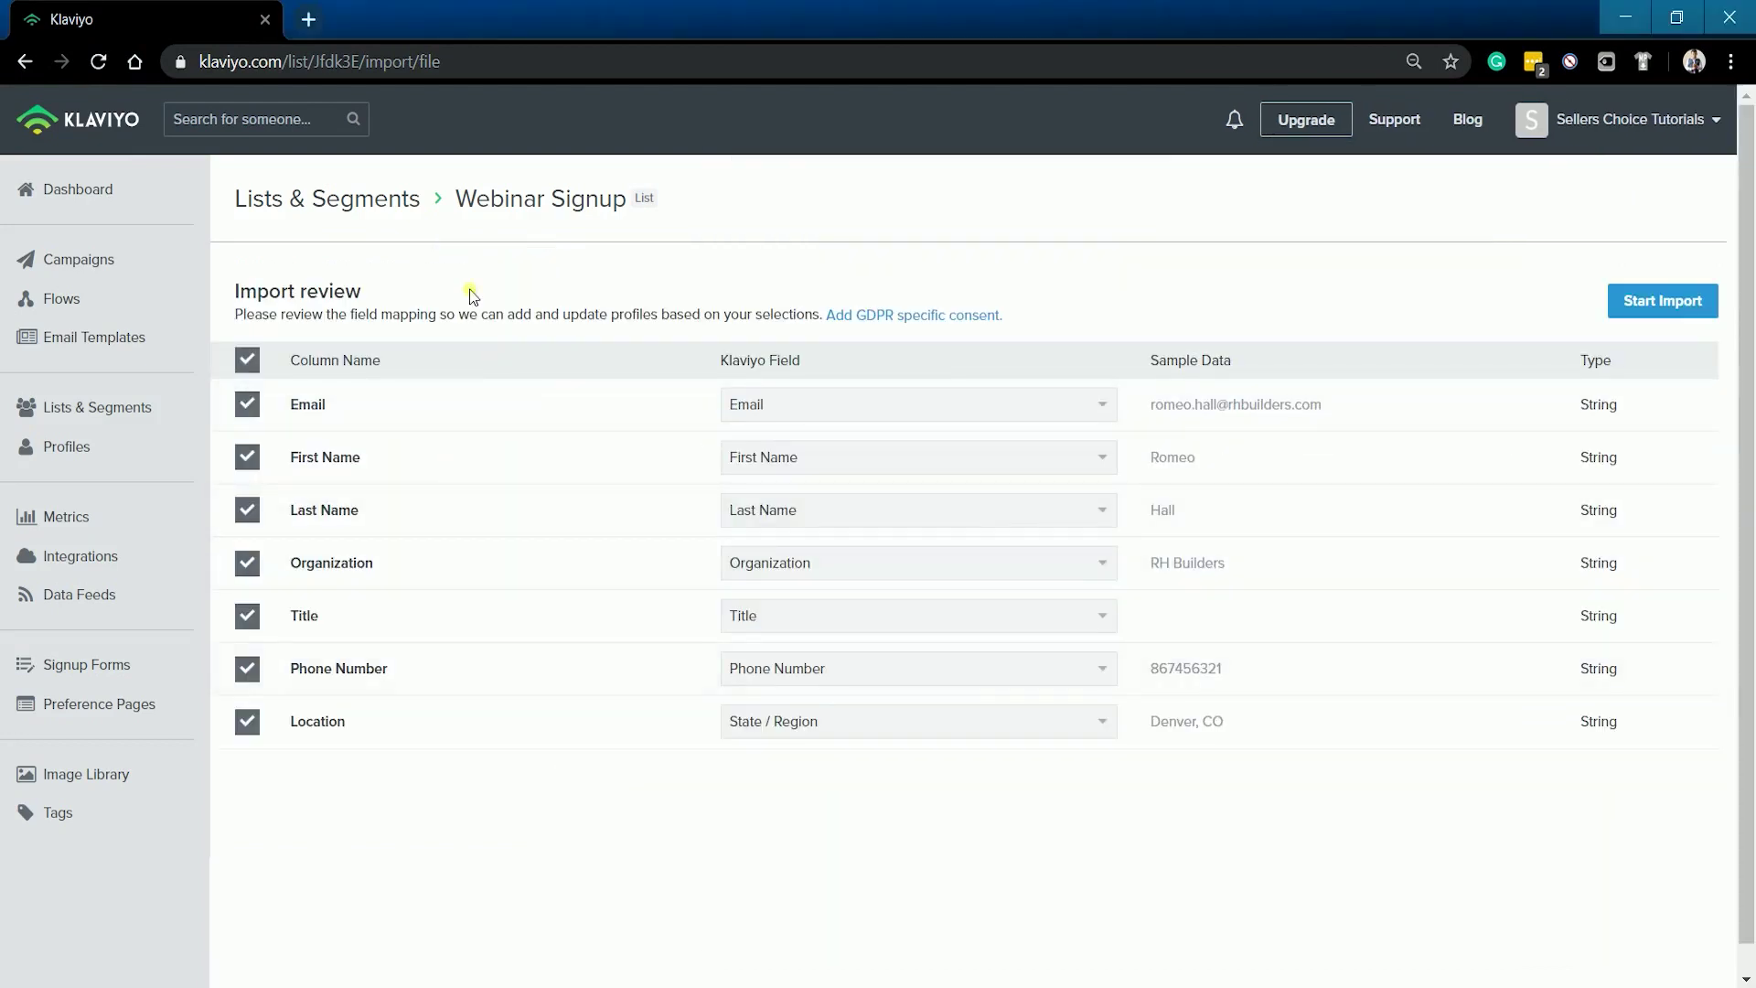
scroll(1091, 703, down, 1)
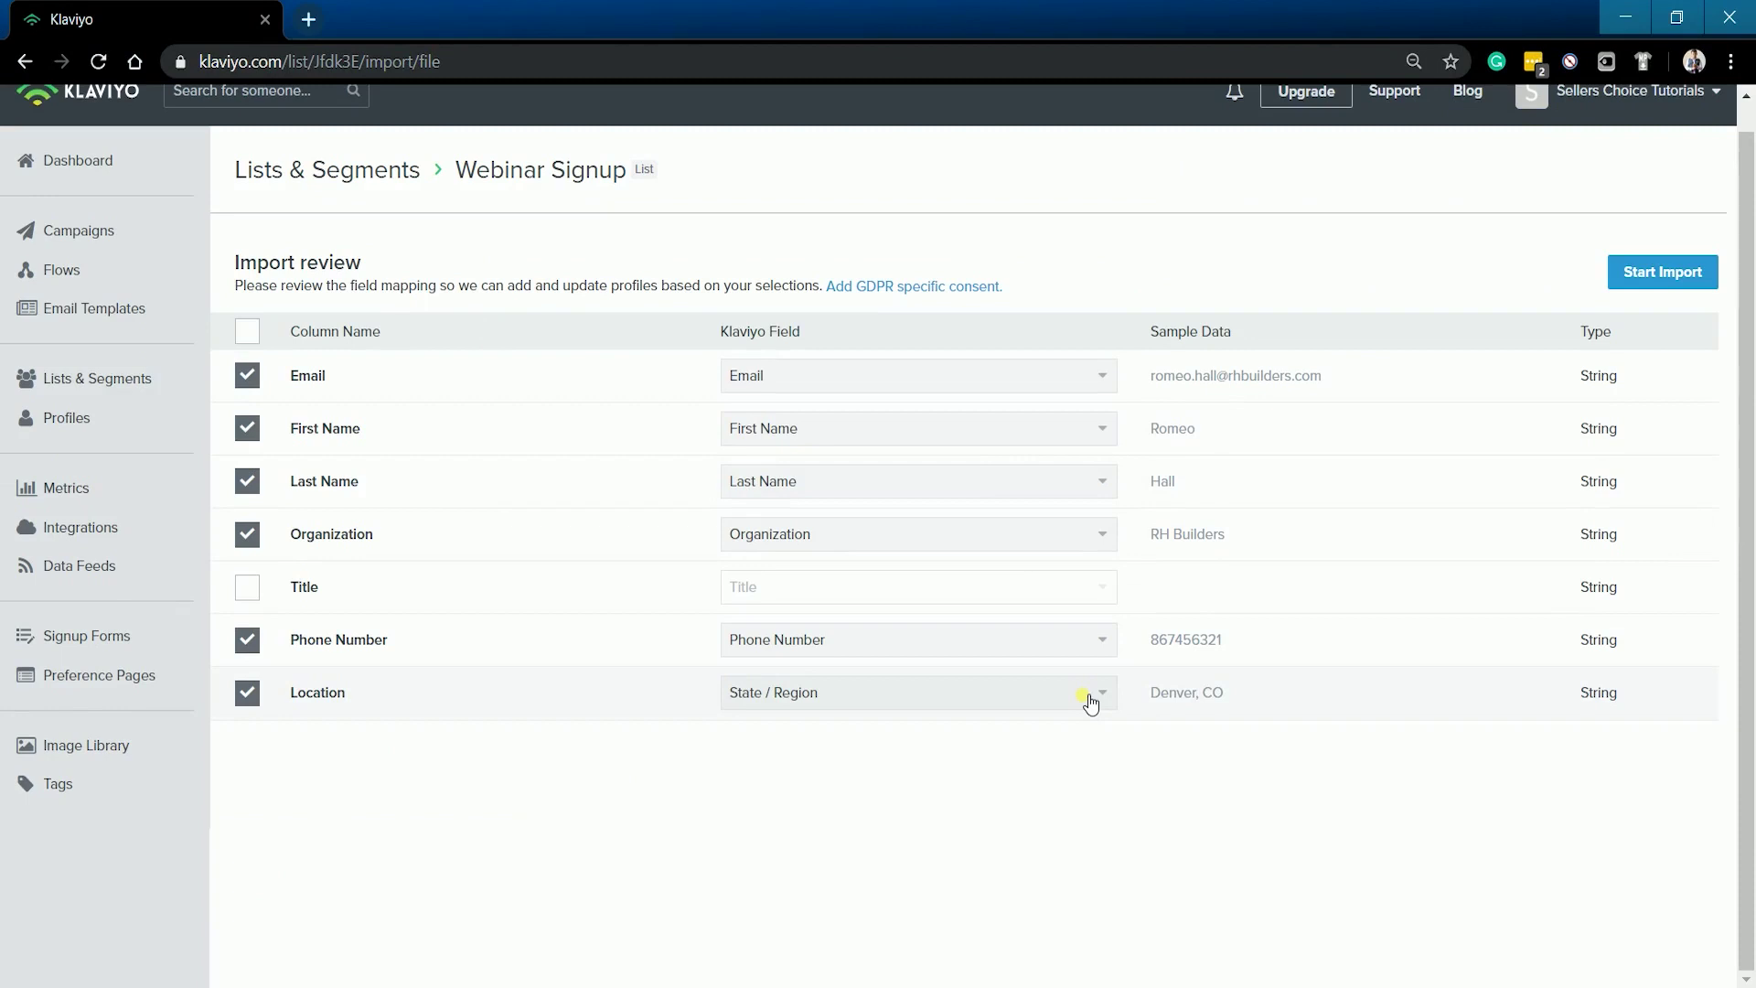
click(1643, 270)
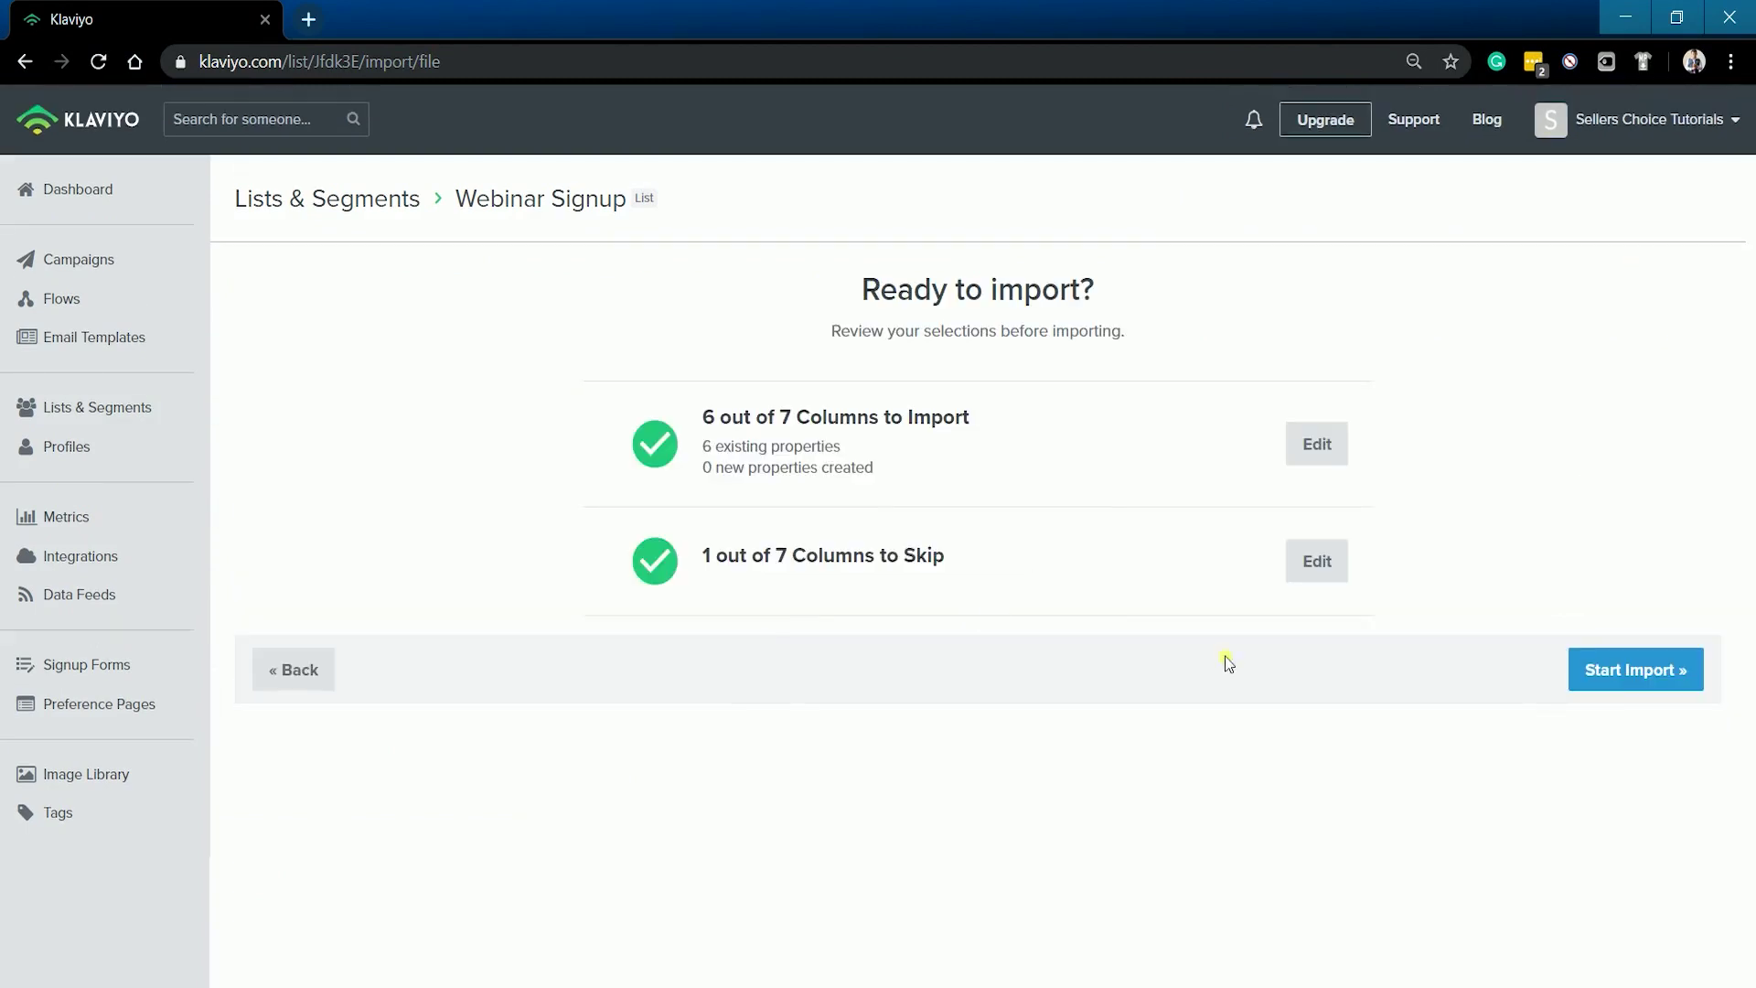
click(1612, 682)
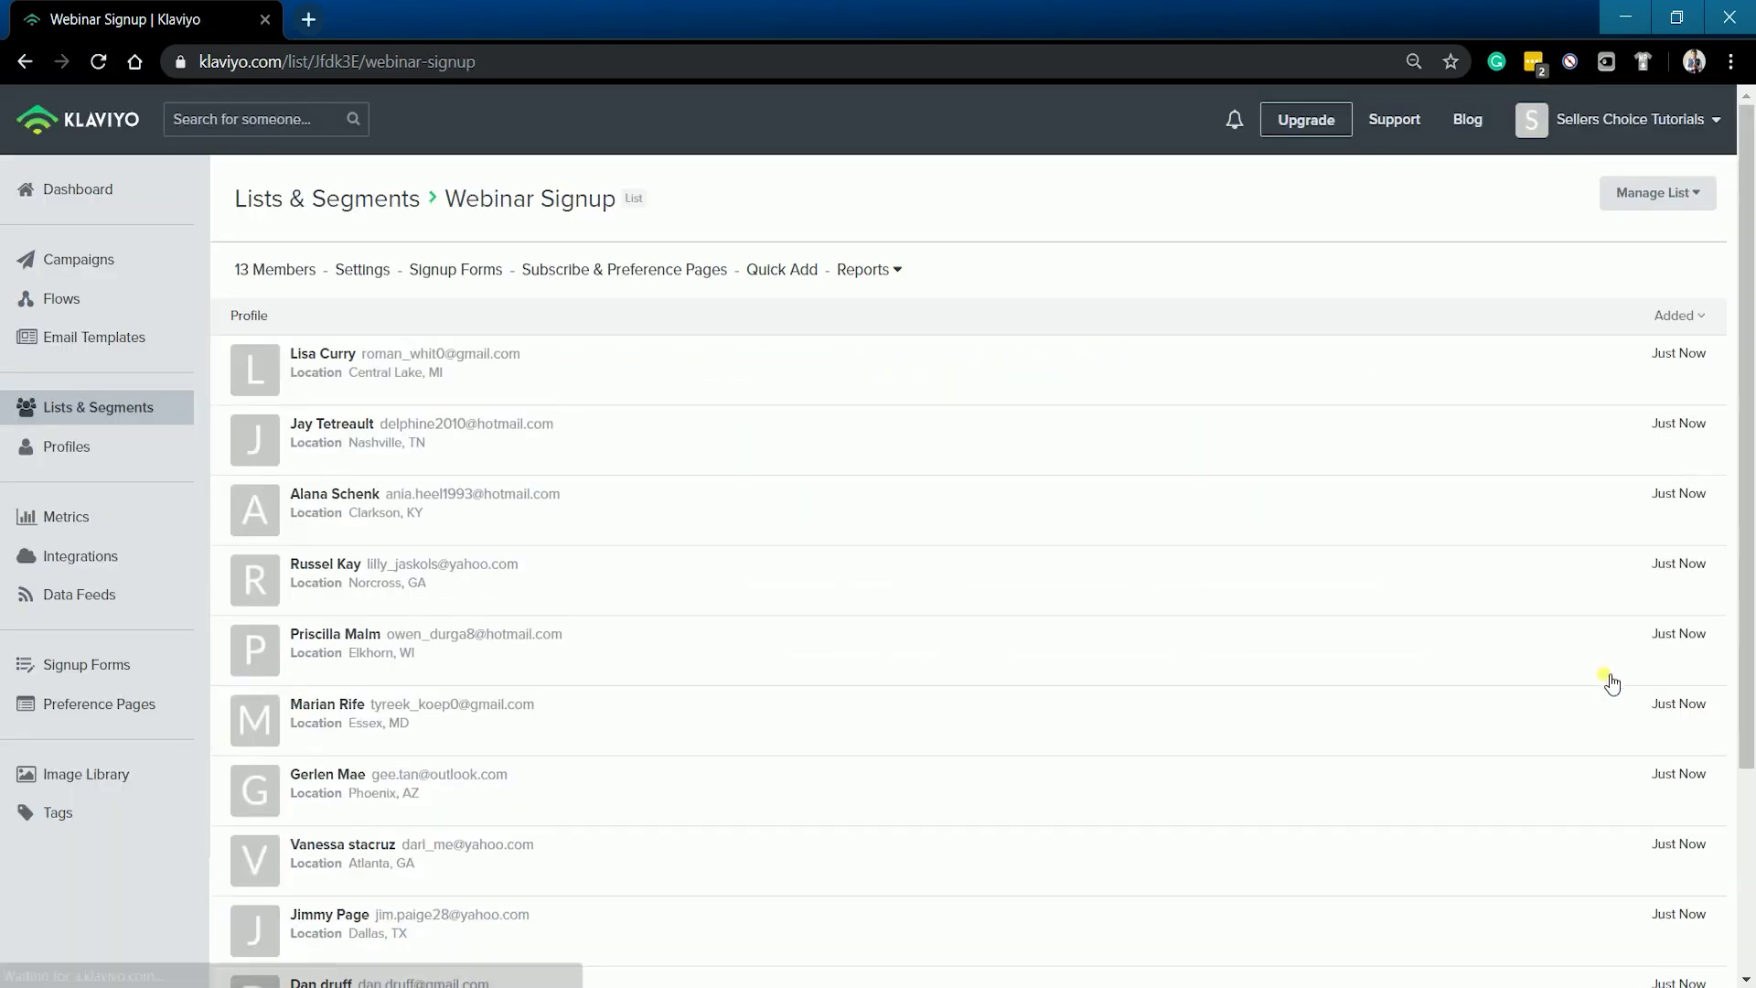
- Leave the Webinar Signup members view for the Lists & Segments overview
click(149, 408)
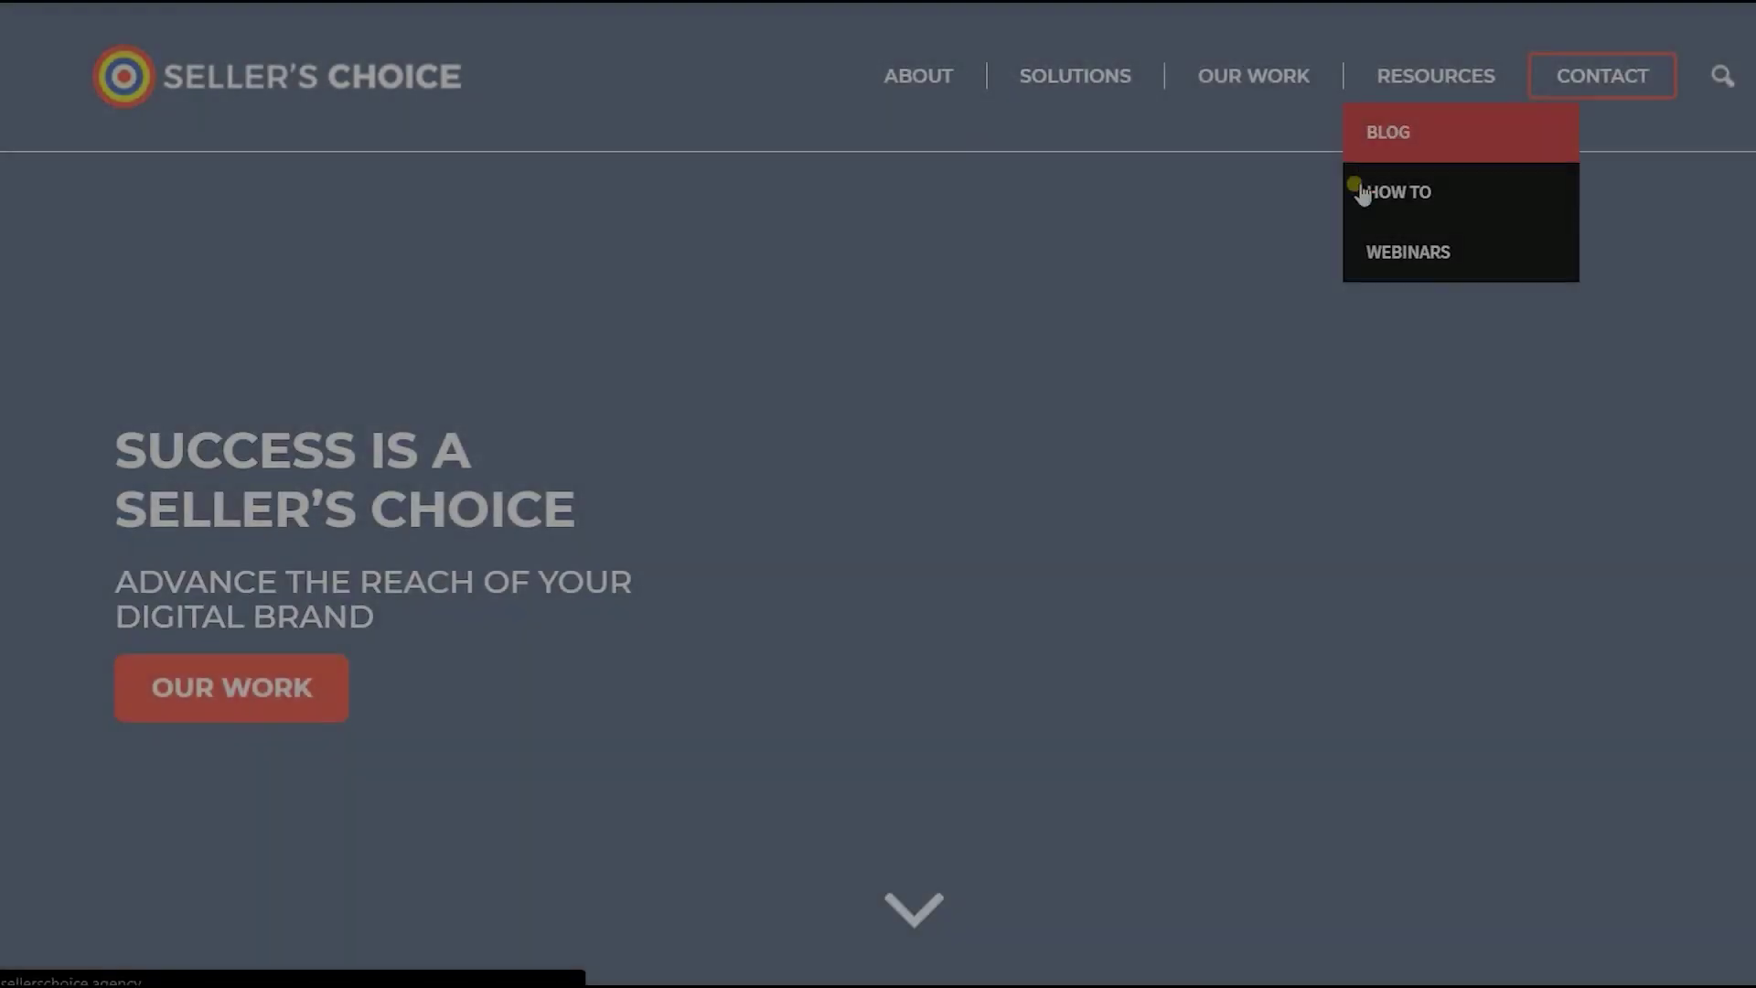
- Browse the Seller's Choice How To page, then the Blog page with category filters
click(1363, 192)
scroll(1348, 313, down, 6)
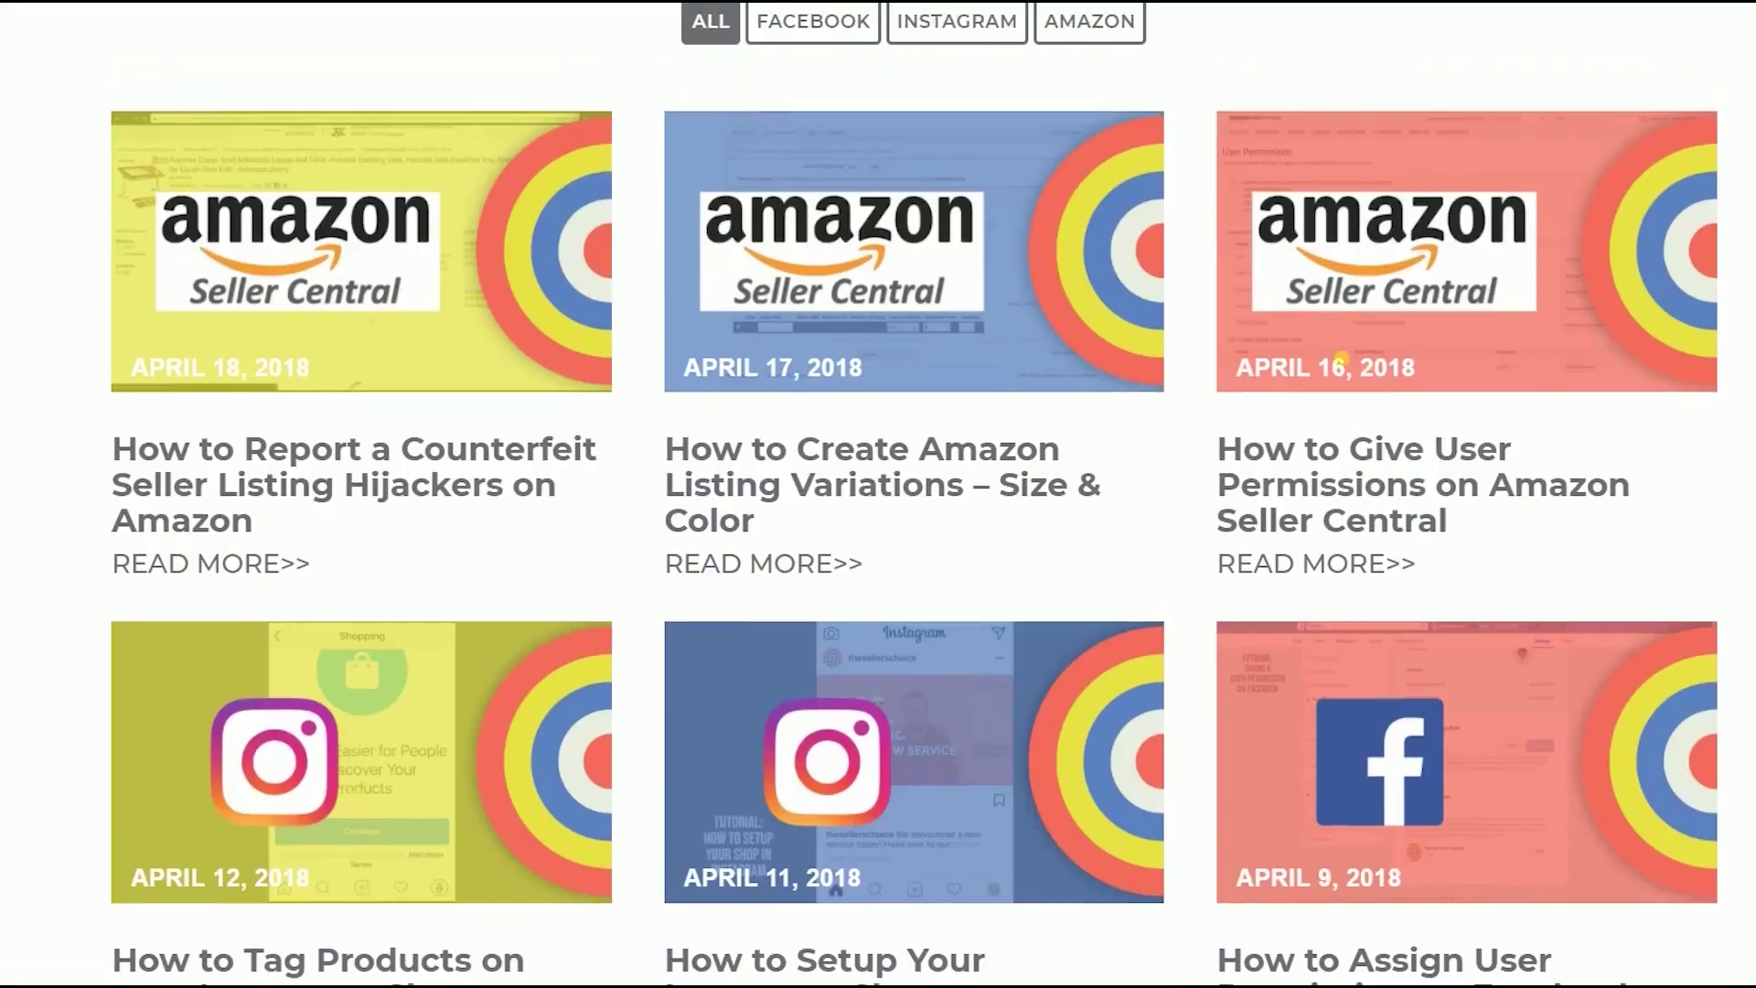
scroll(1340, 358, up, 7)
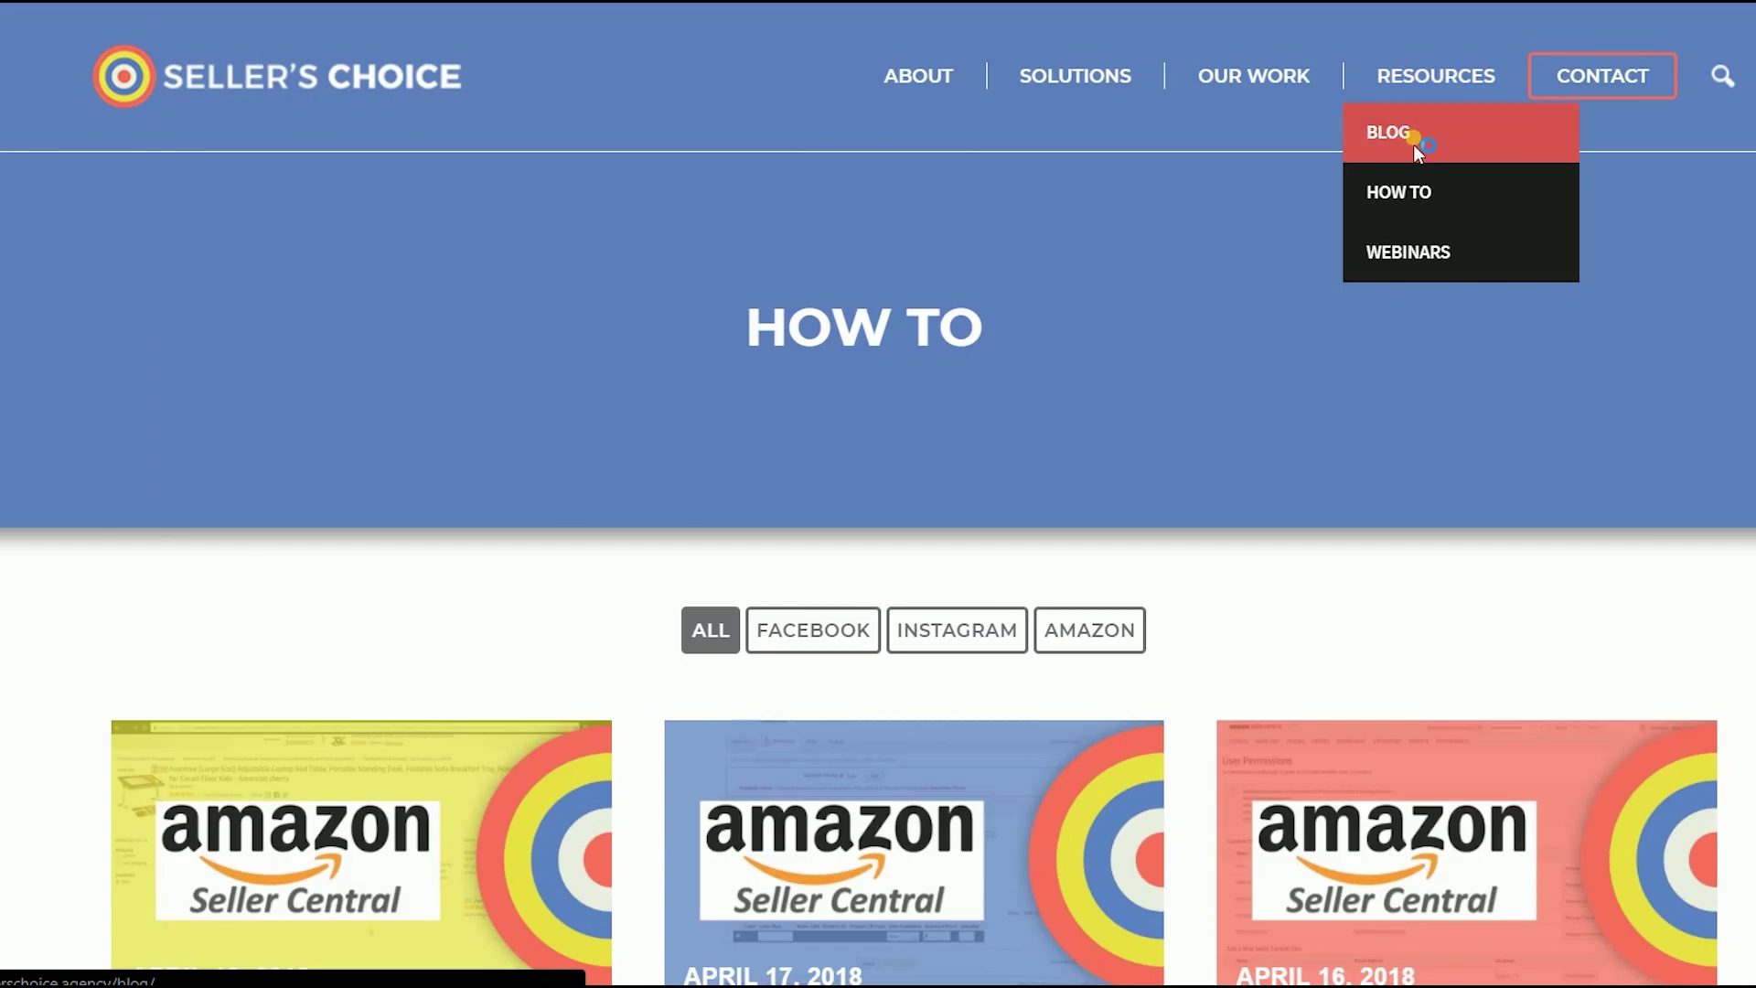
click(1415, 144)
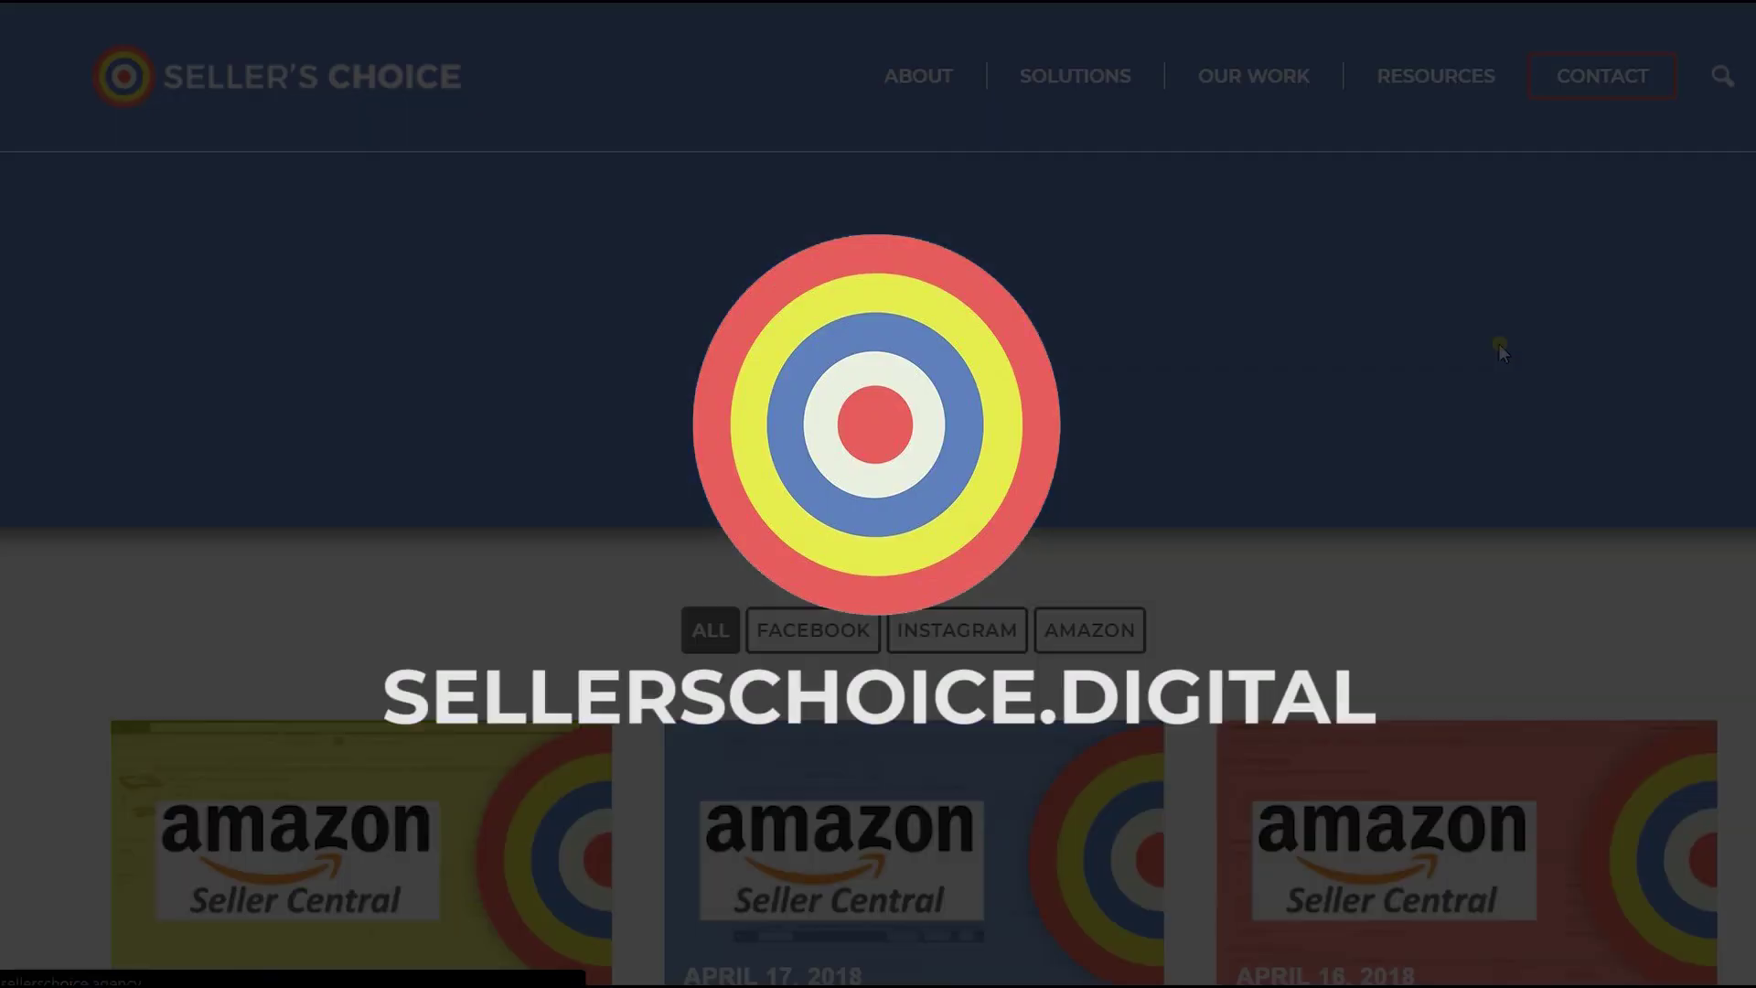
scroll(1500, 347, down, 15)
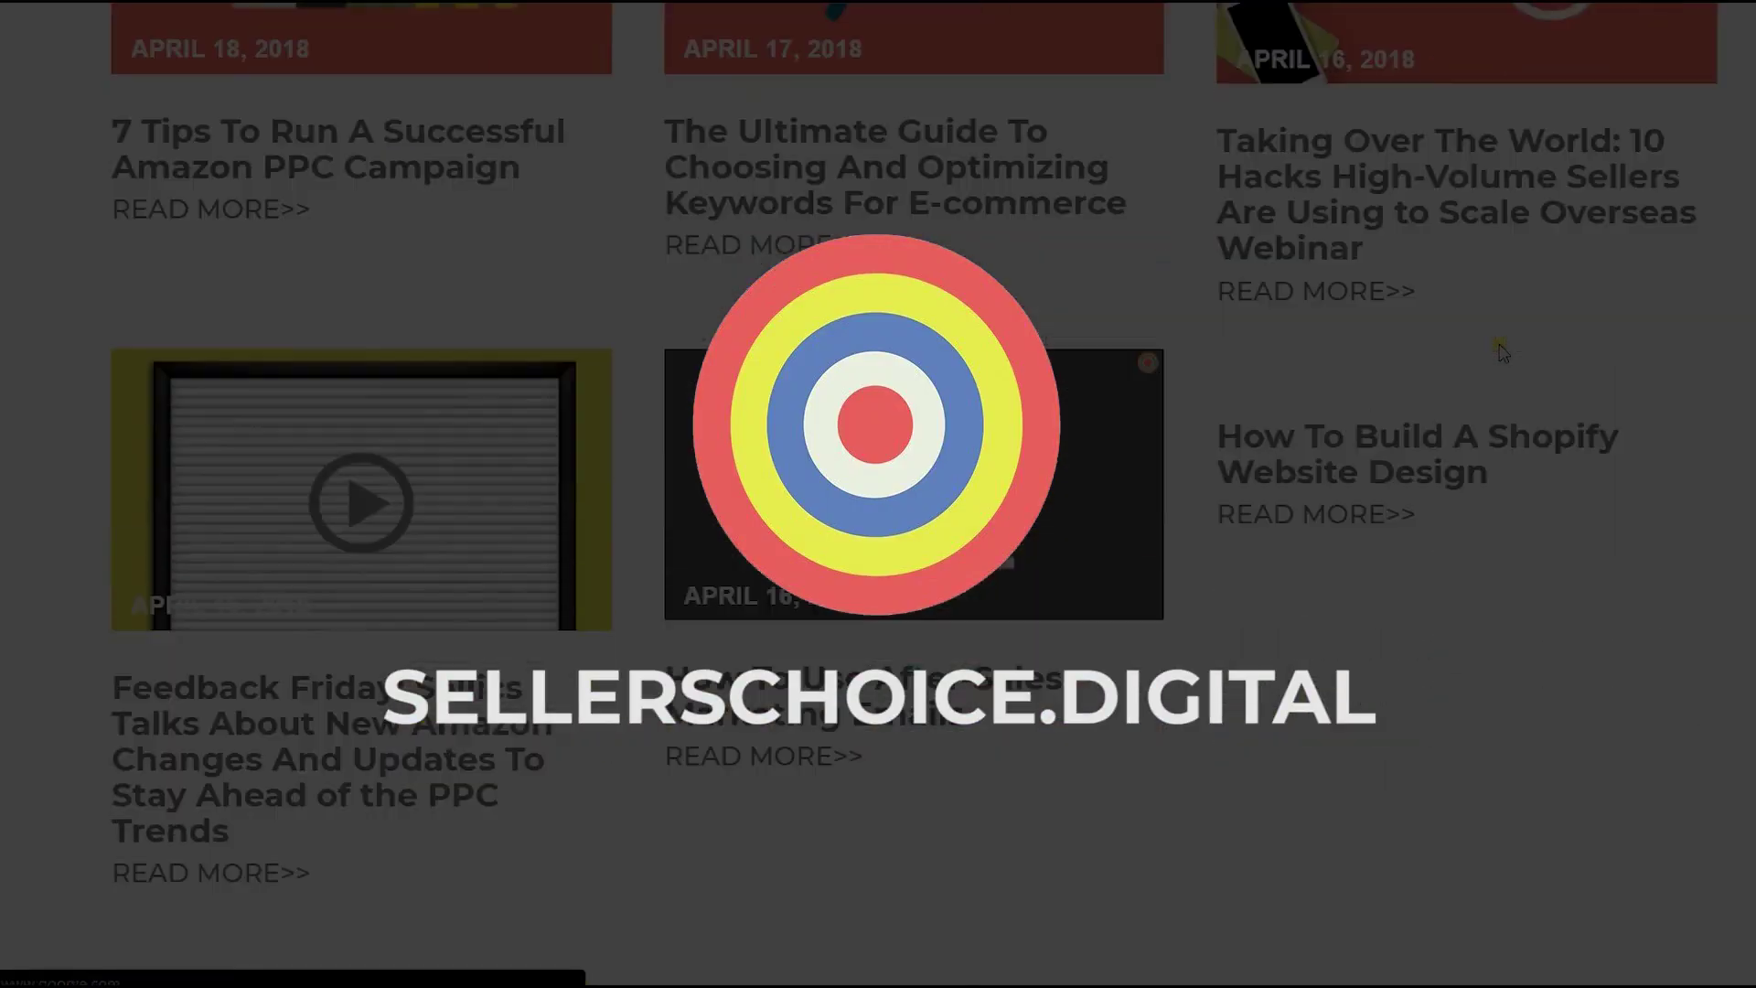
scroll(1501, 353, up, 15)
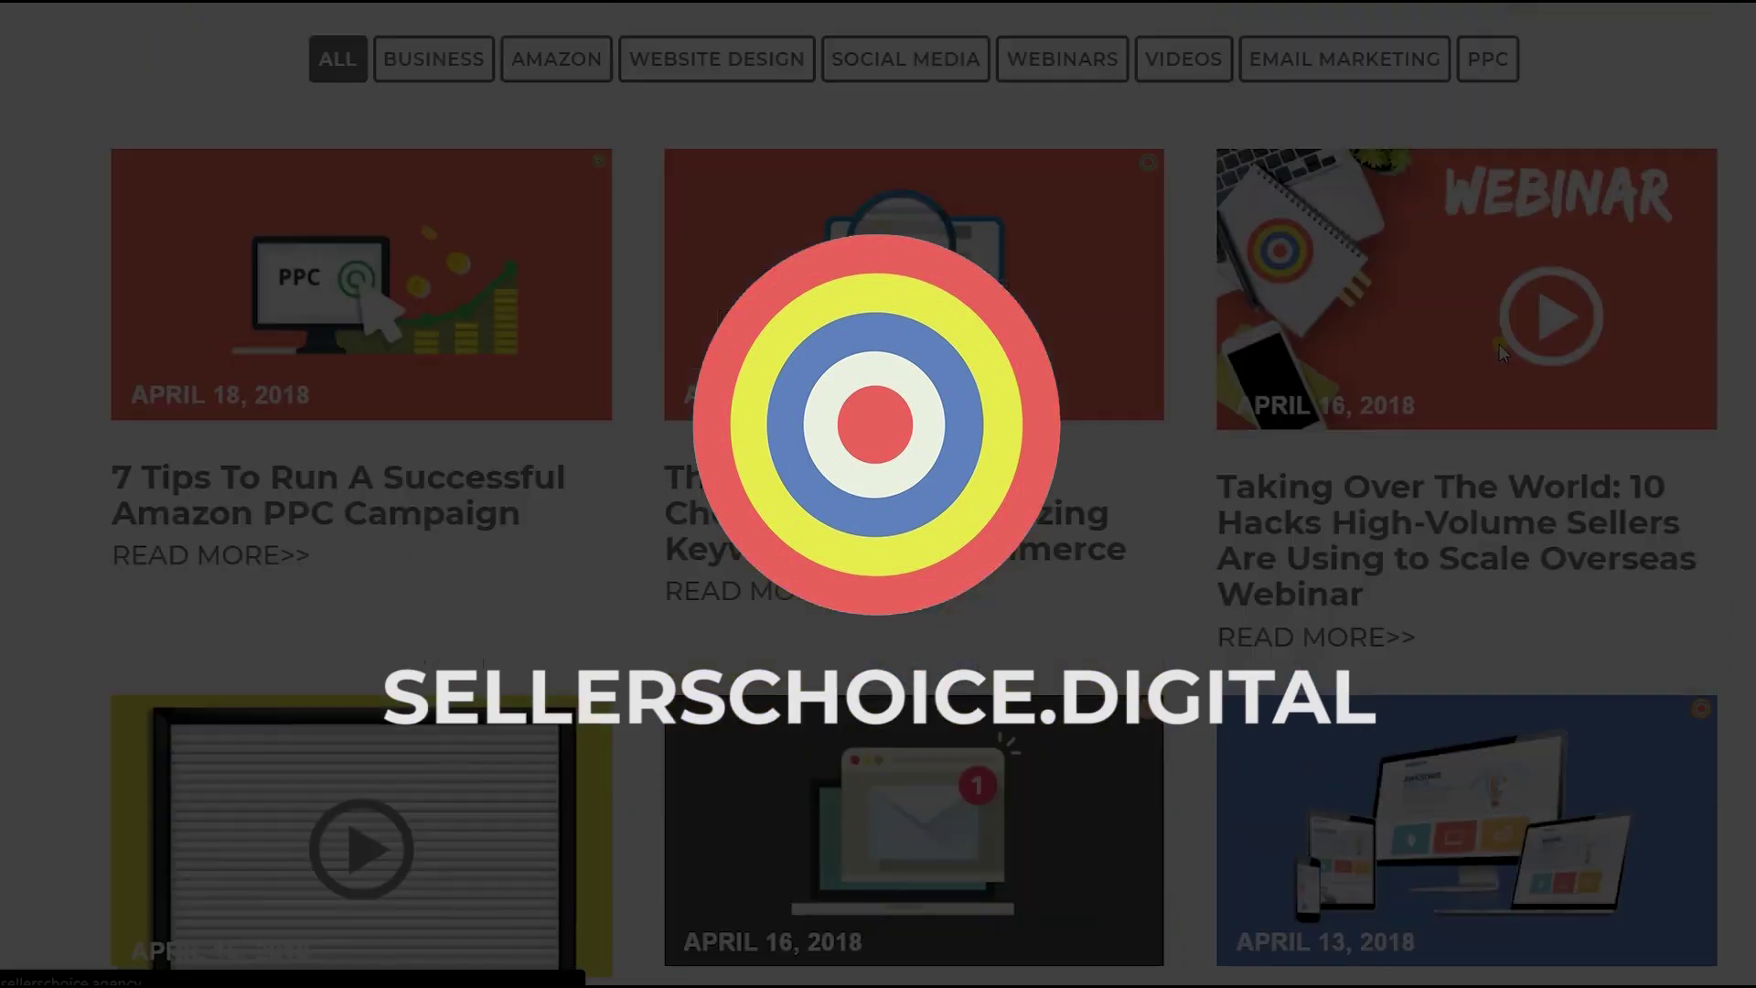